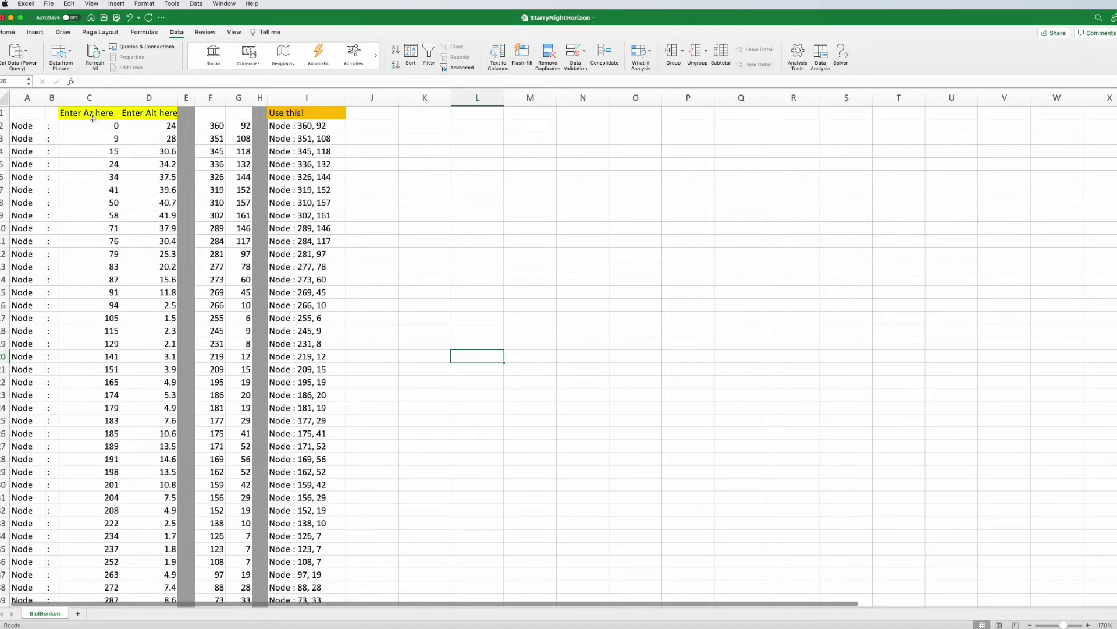
- Set the Local Horizon to the Custom Earth profile, adding trees along Basel's horizon
scroll(102, 515, down, 5)
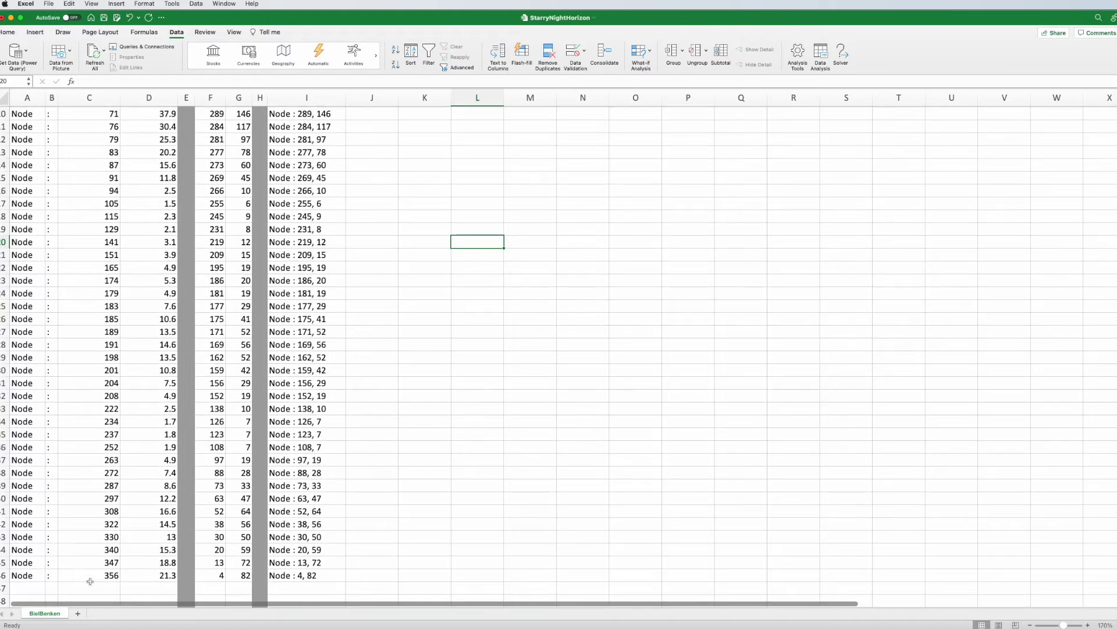
scroll(91, 576, up, 5)
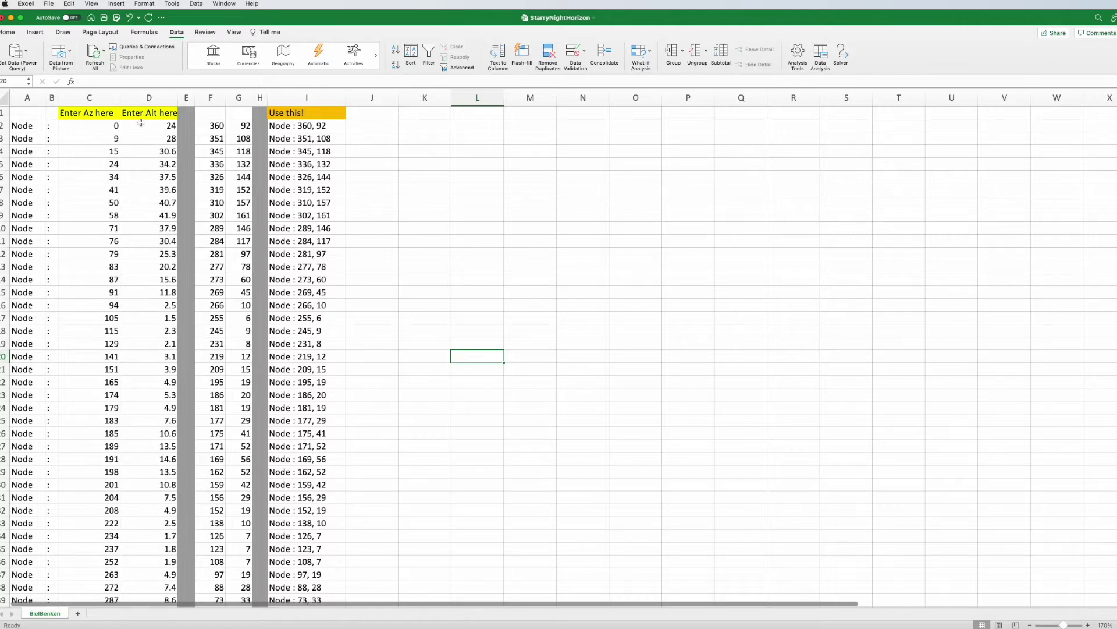
scroll(146, 123, down, 3)
scroll(164, 126, up, 3)
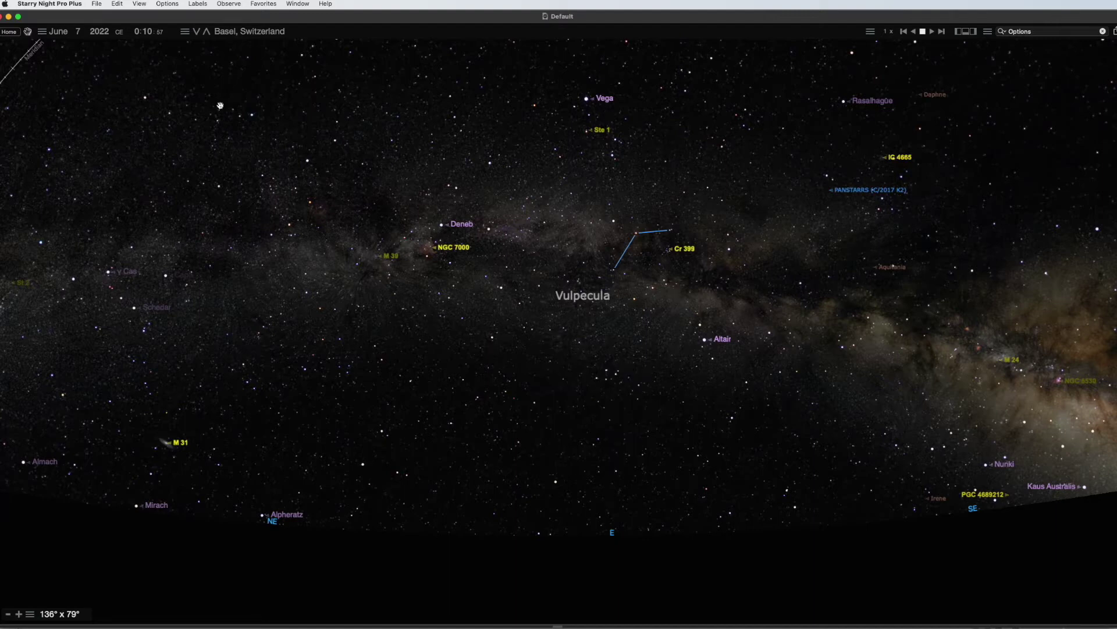
click(168, 5)
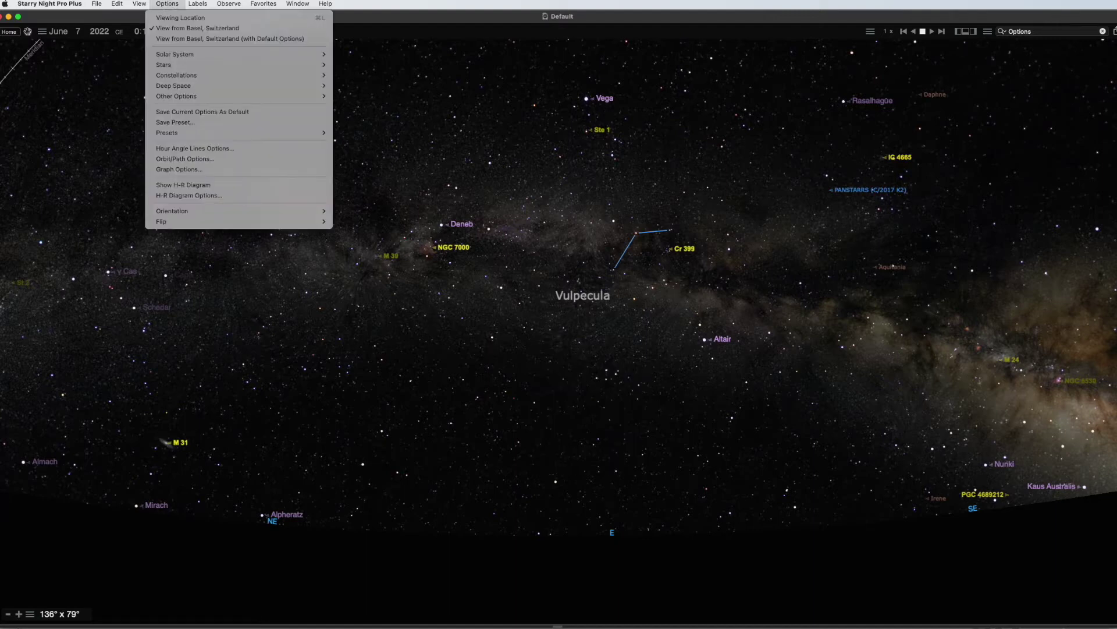
mouse_move(187, 97)
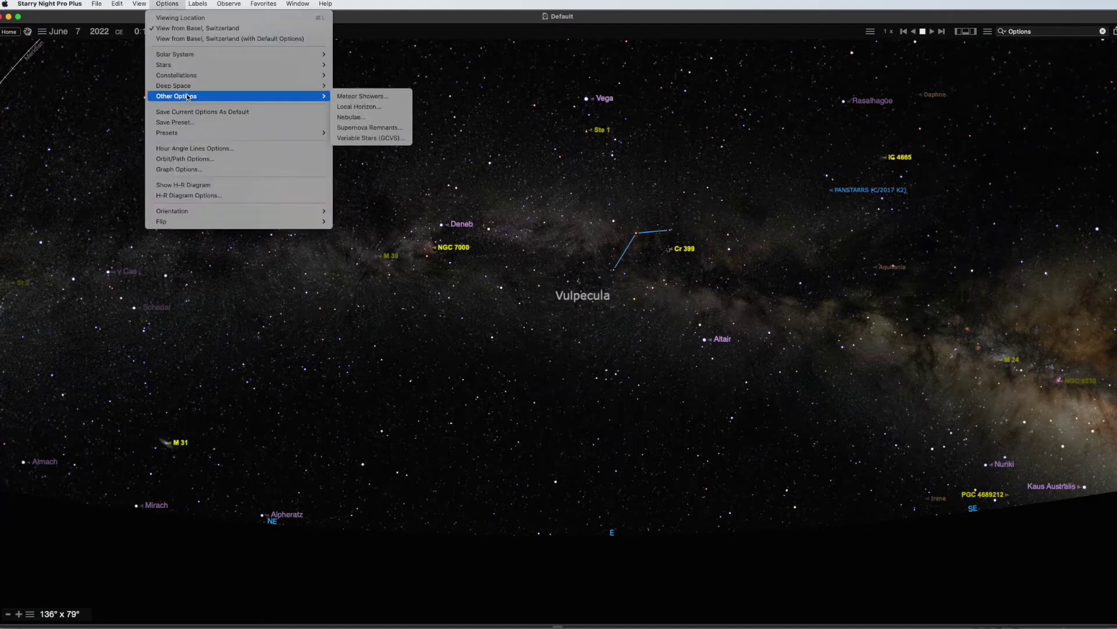
click(399, 108)
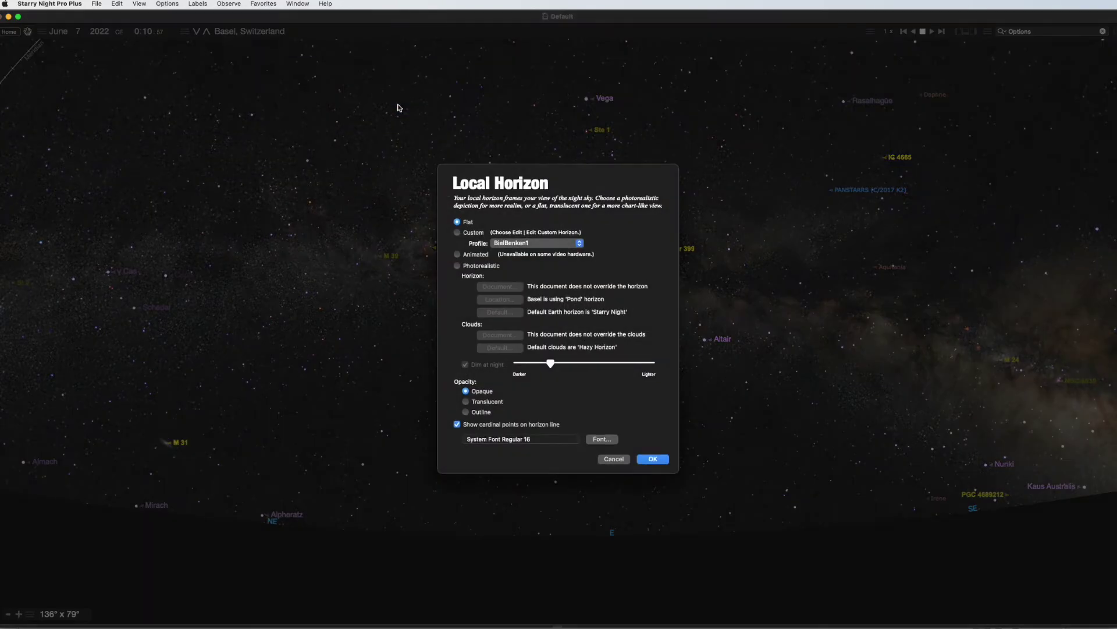
click(457, 233)
click(582, 245)
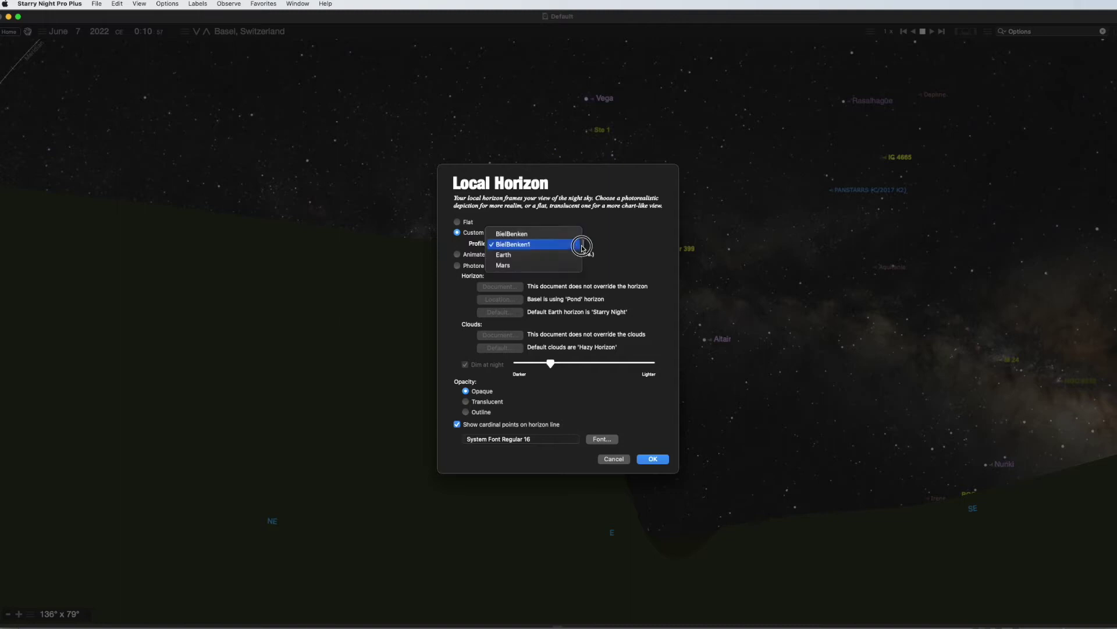
click(512, 255)
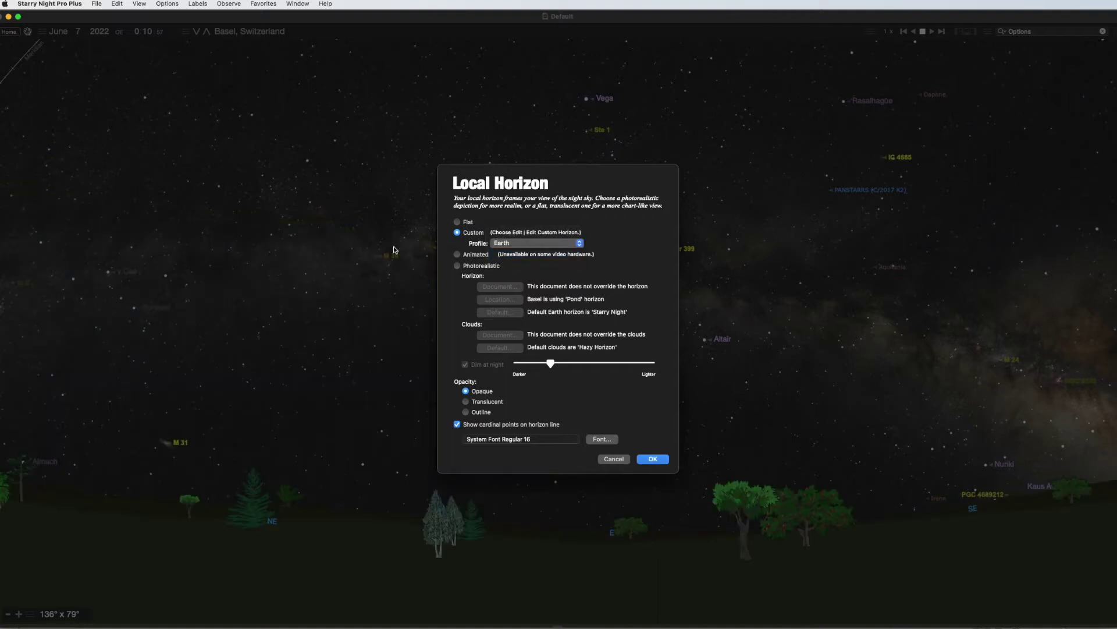
click(655, 459)
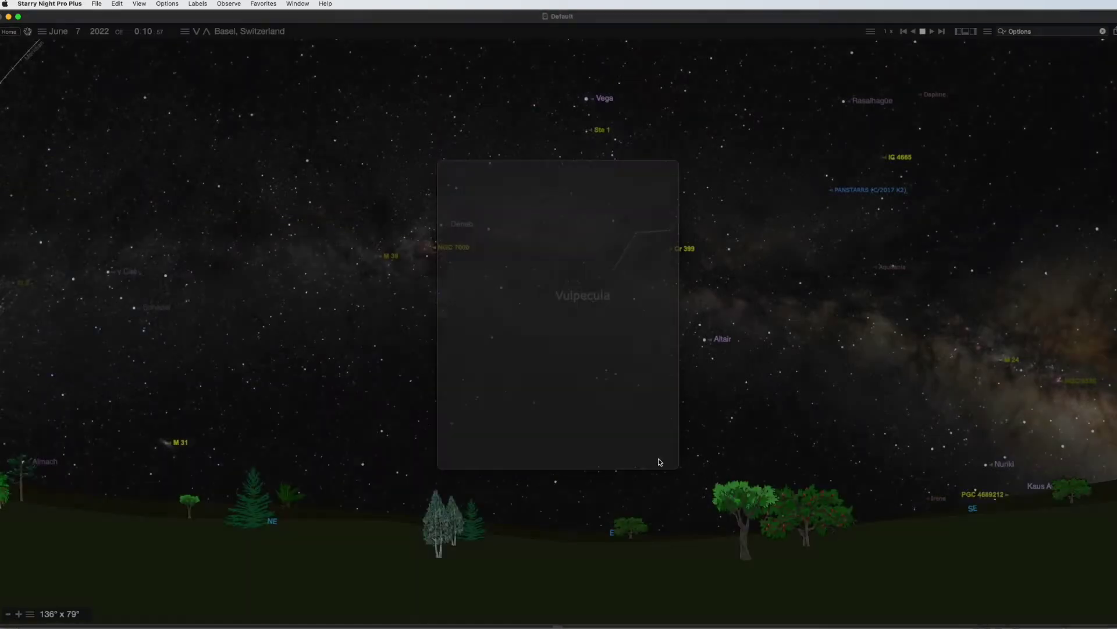
drag(456, 402, 635, 349)
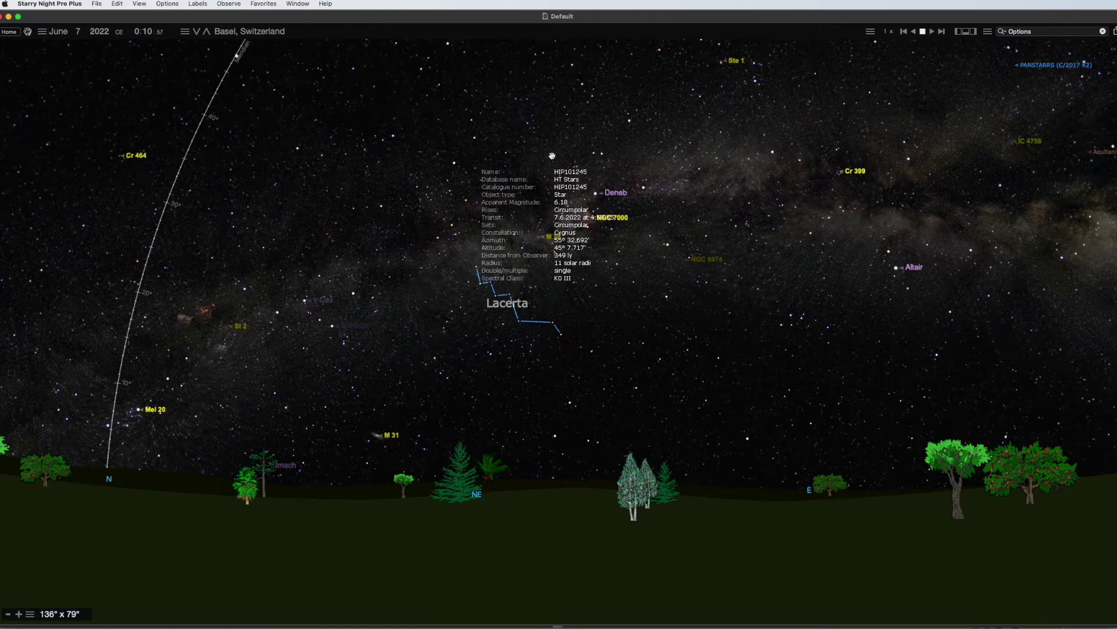
click(118, 4)
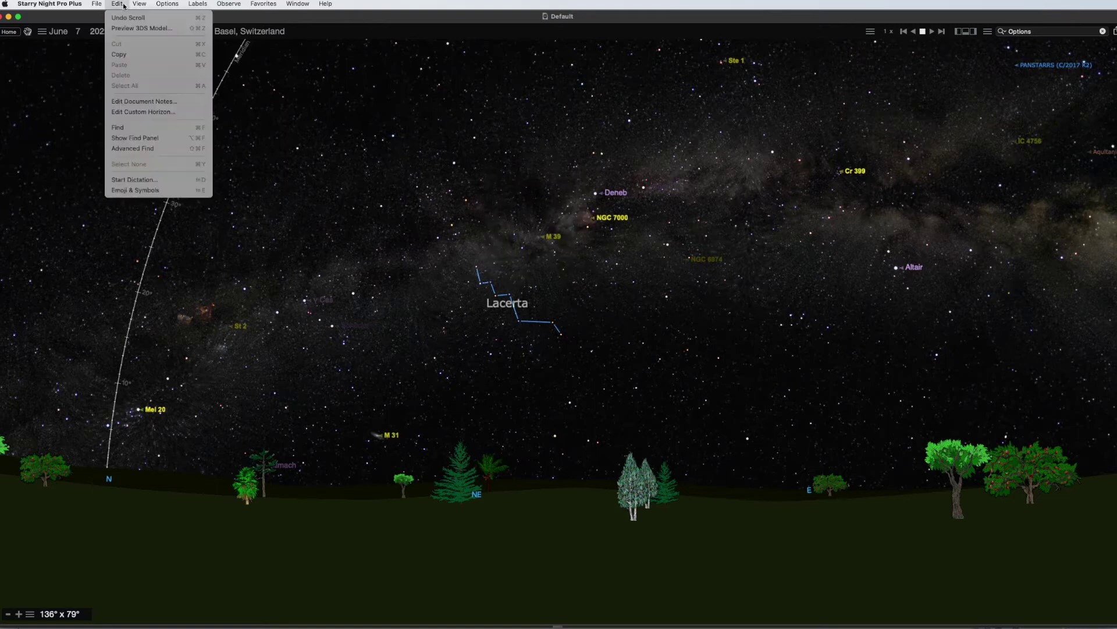
click(155, 112)
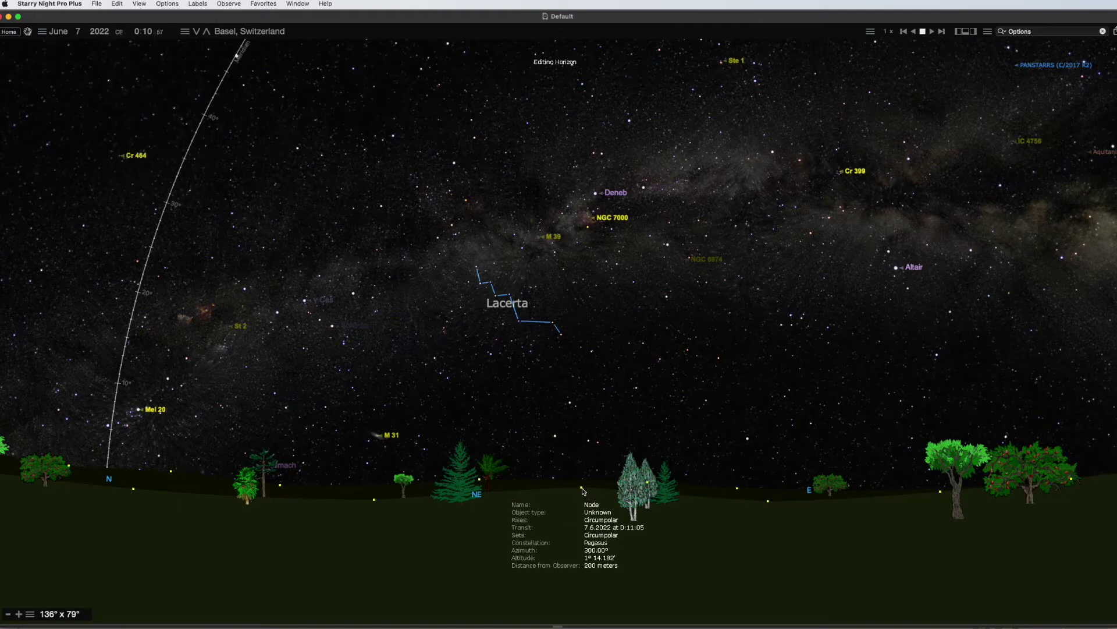
drag(579, 487, 571, 164)
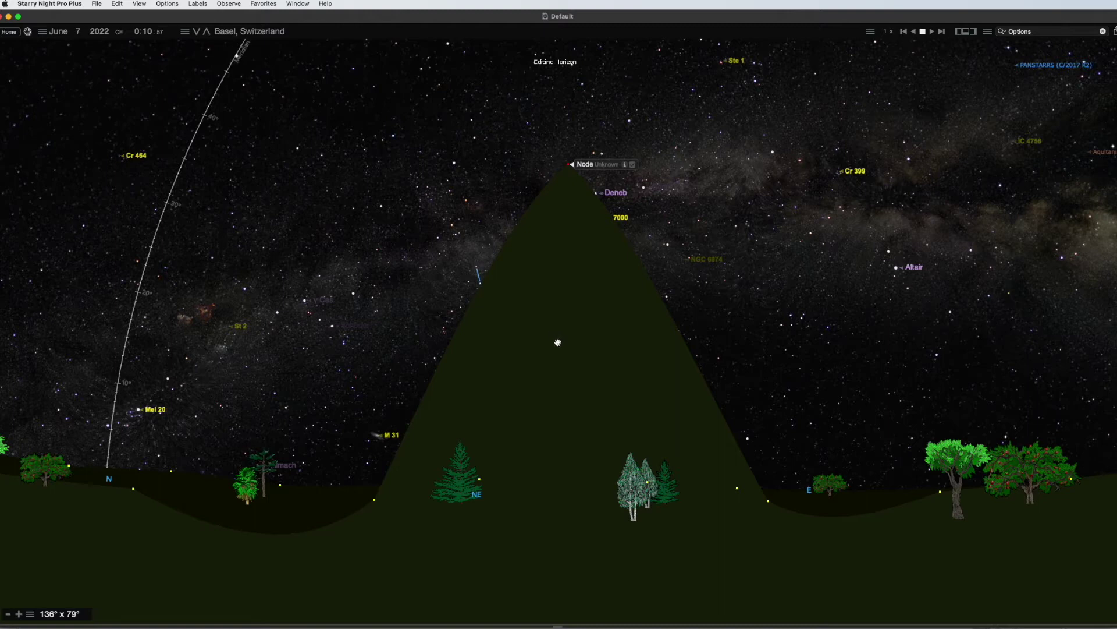
key(Escape)
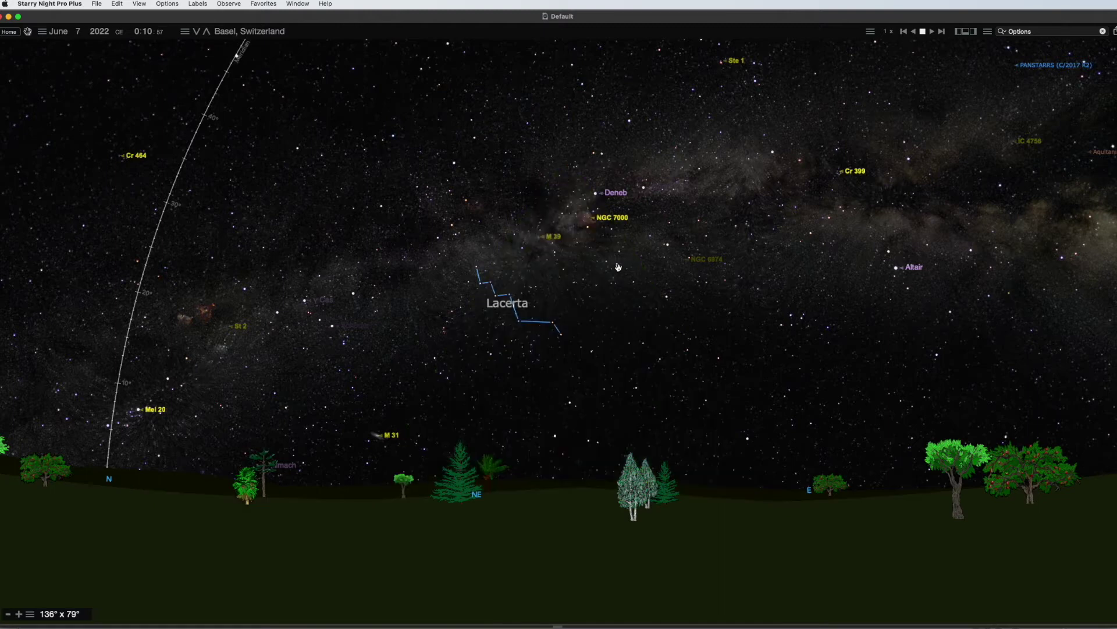
- Back in the StarryNightHorizon workbook, compare F2's =360-C2 formula with the raw azimuth in C2
mouse_move(633, 285)
key(super+Tab)
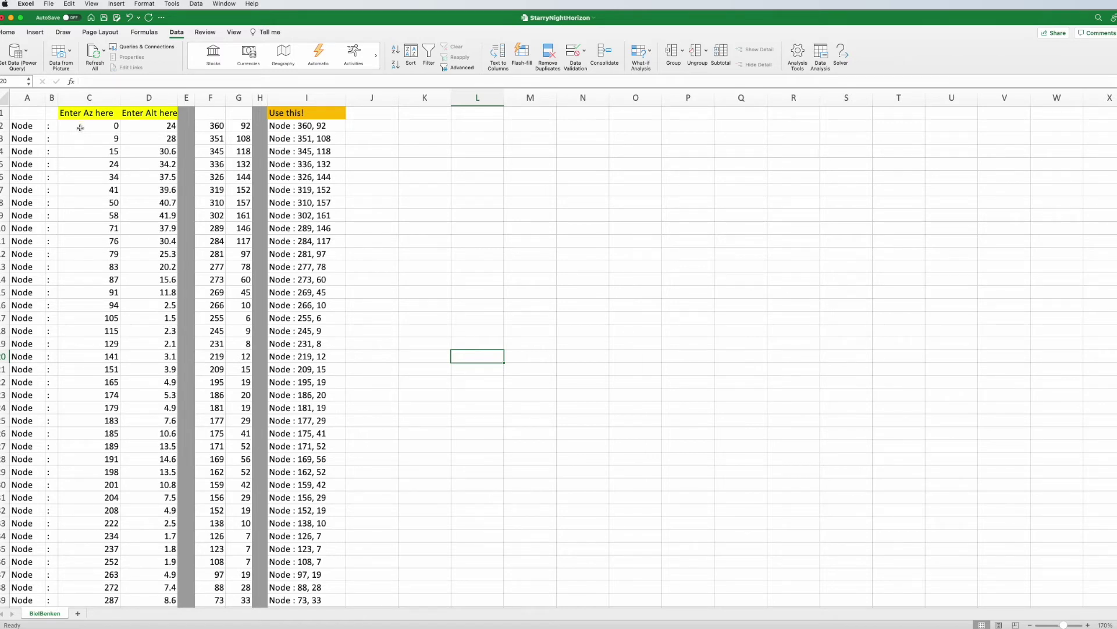
click(211, 122)
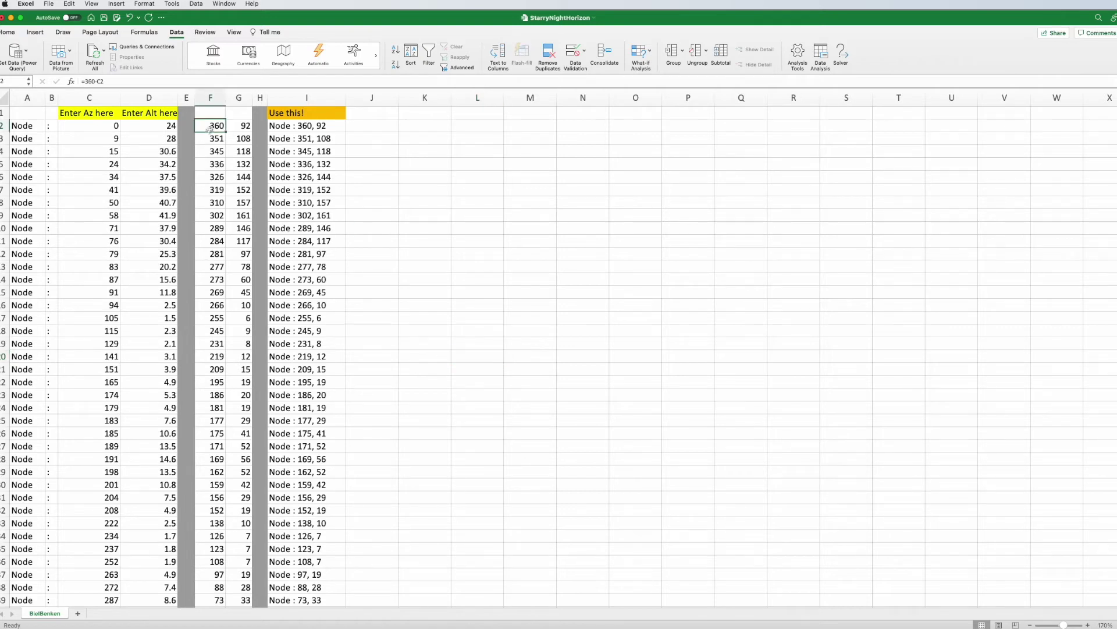
click(100, 125)
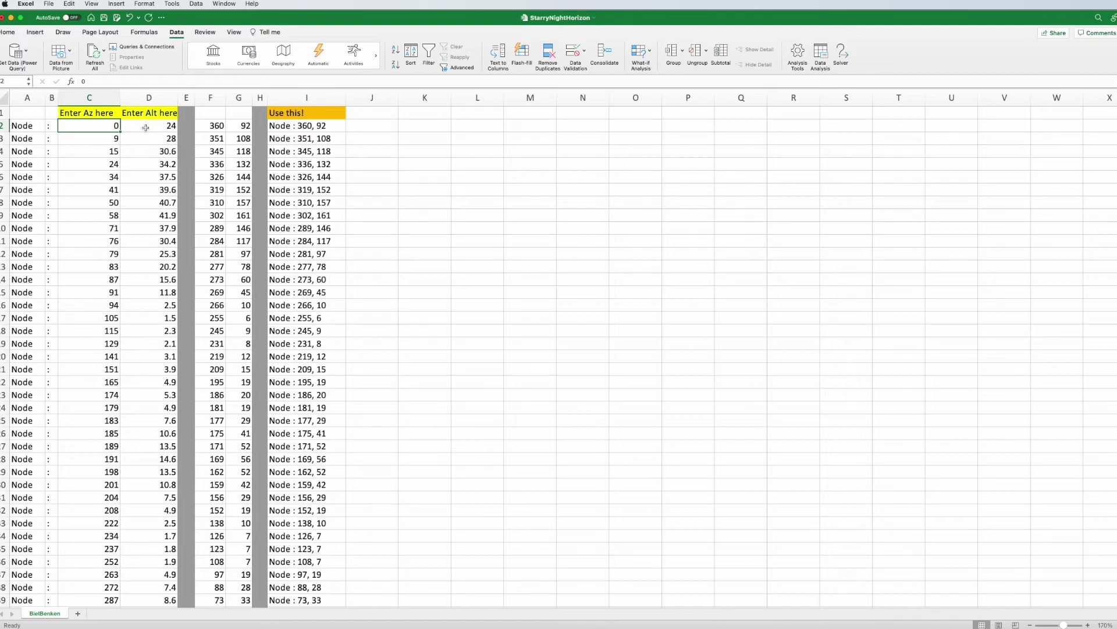
- Review G2's scaled-altitude formula against D2 and I2's node-line formula, then bring up Applications
click(239, 128)
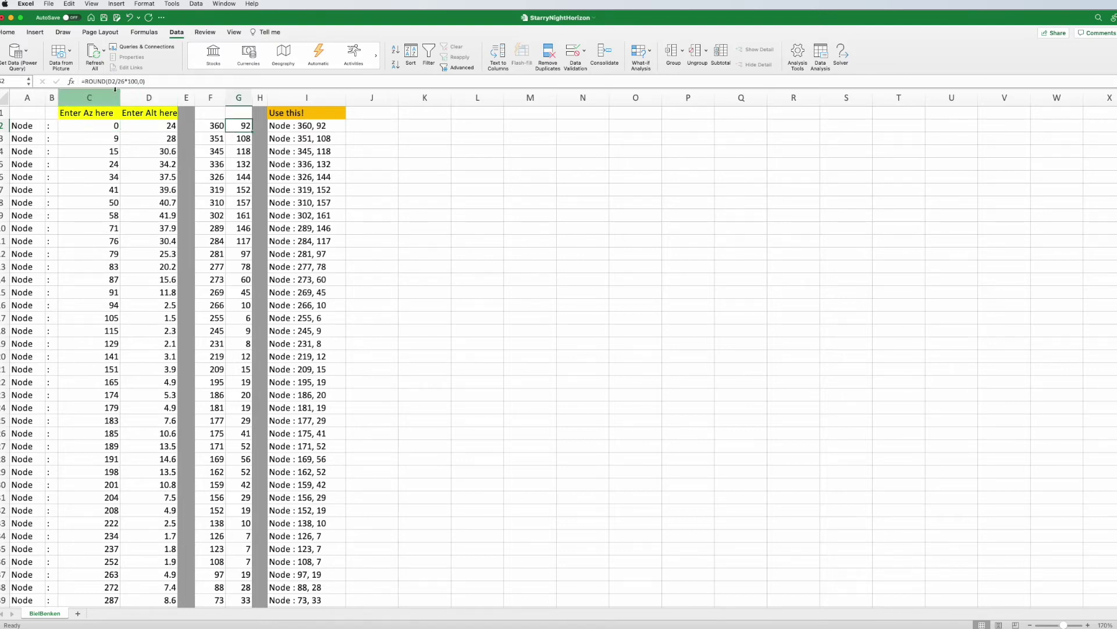
click(152, 128)
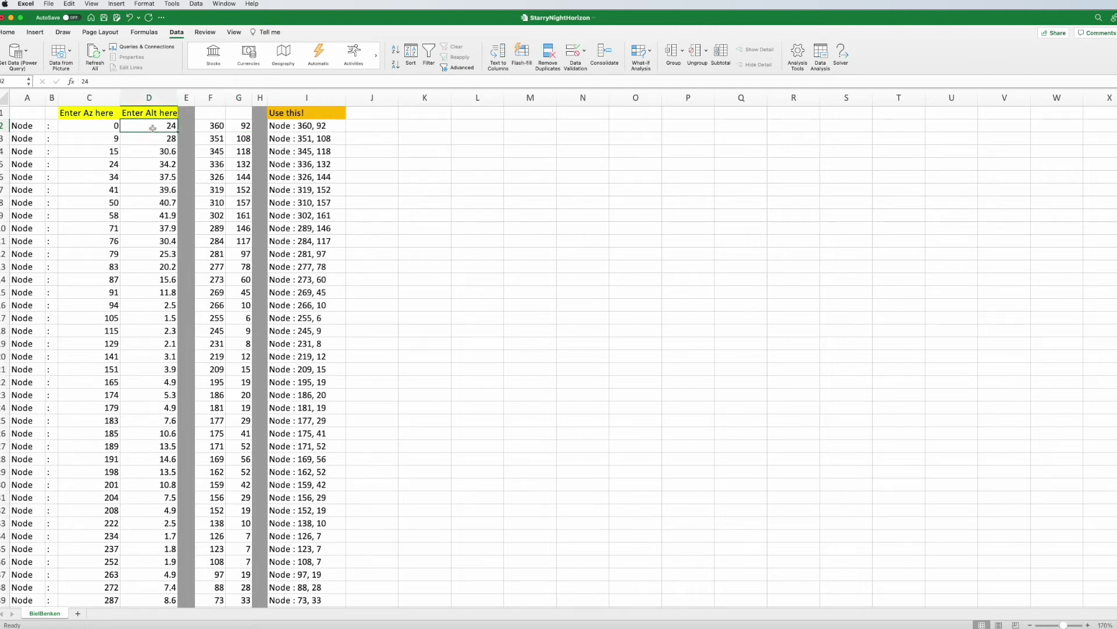
click(238, 126)
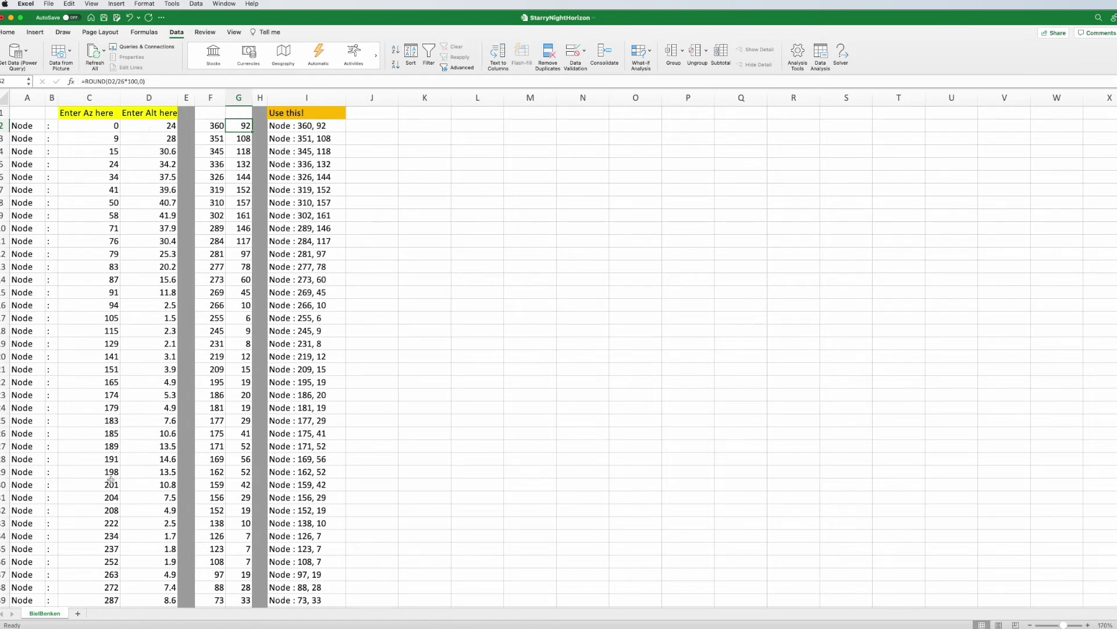
click(336, 126)
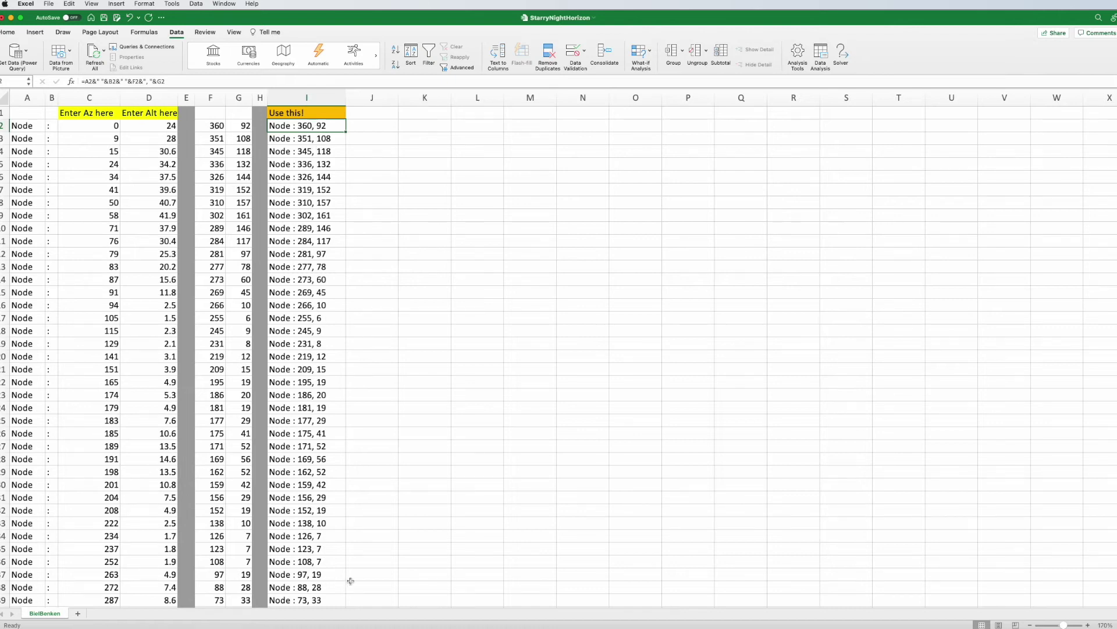
key(super+Tab)
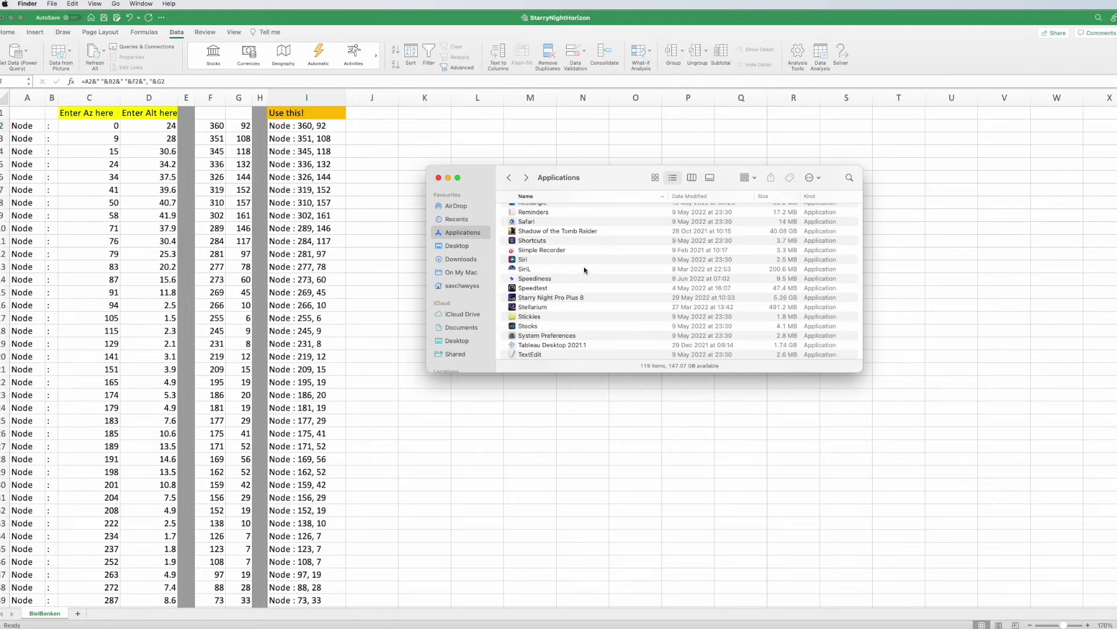
- Show the Starry Night Pro Plus 8 package contents and open its Sky Data Horizons folder
click(525, 298)
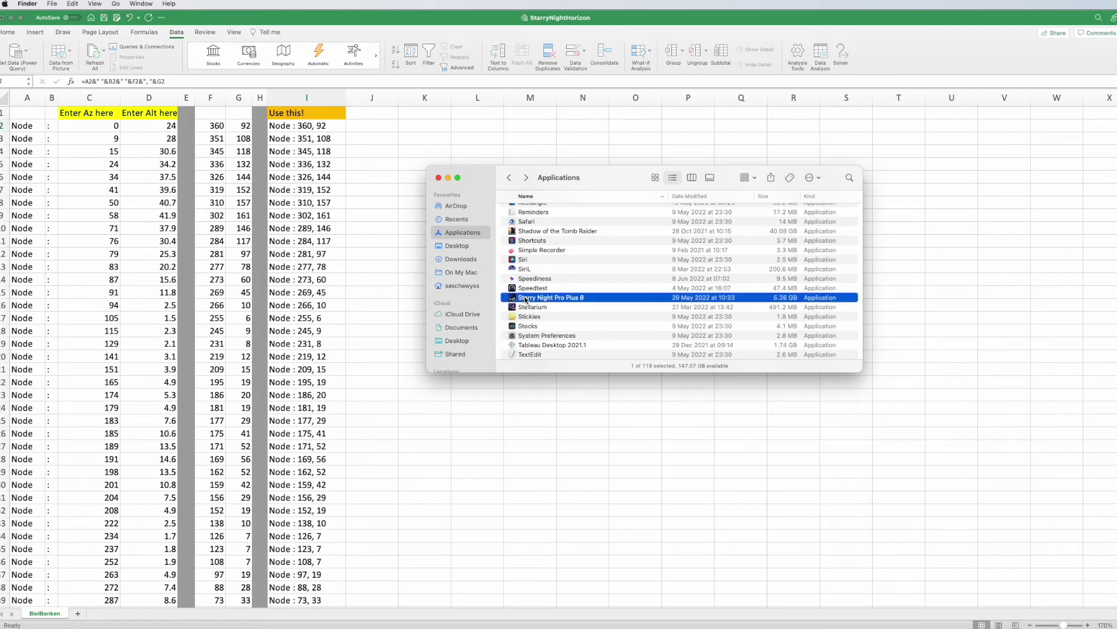
right_click(525, 298)
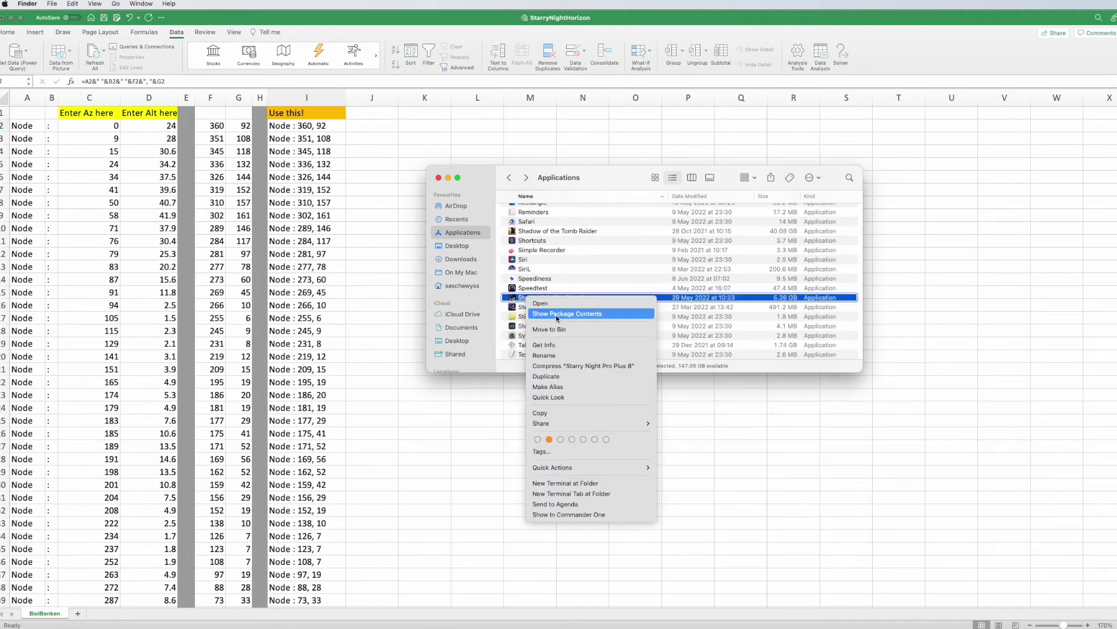
click(556, 315)
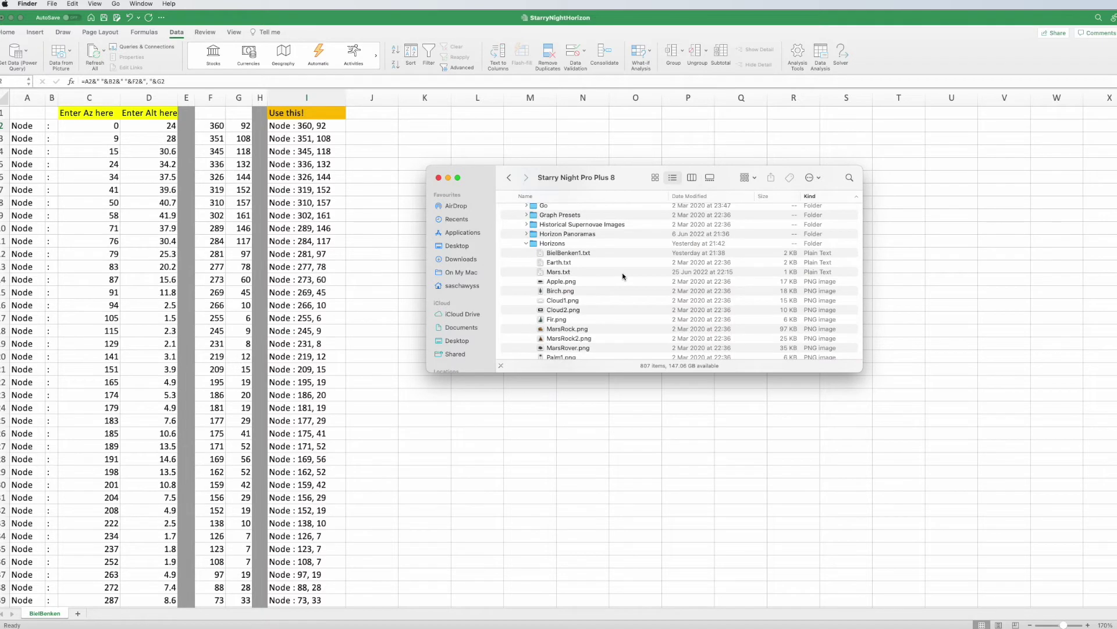
scroll(623, 274, down, 10)
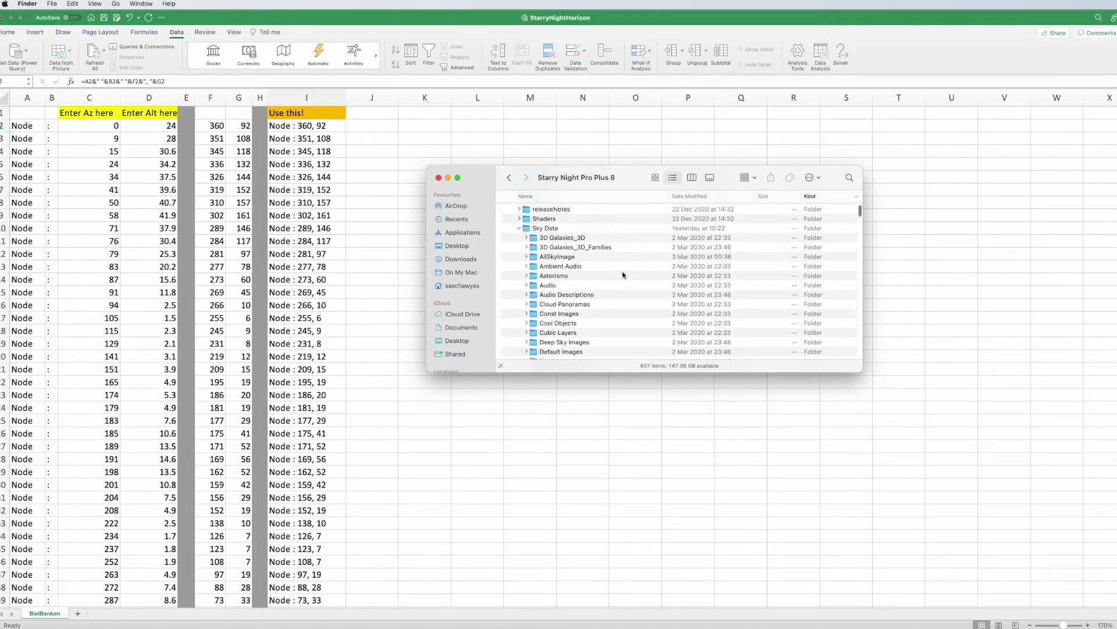
scroll(623, 275, up, 5)
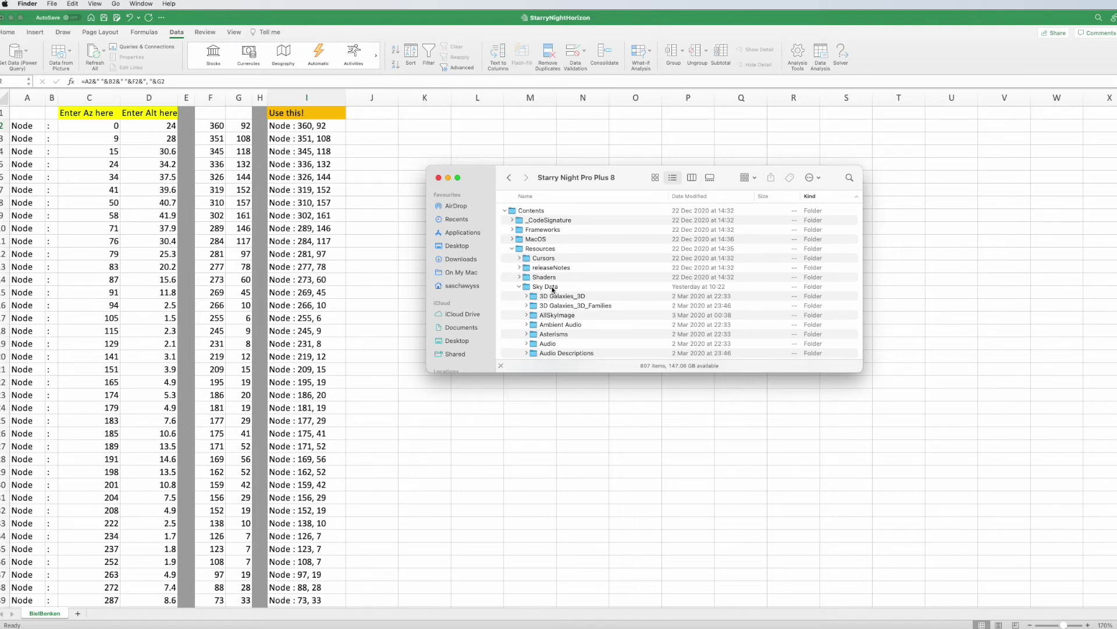
scroll(553, 290, down, 10)
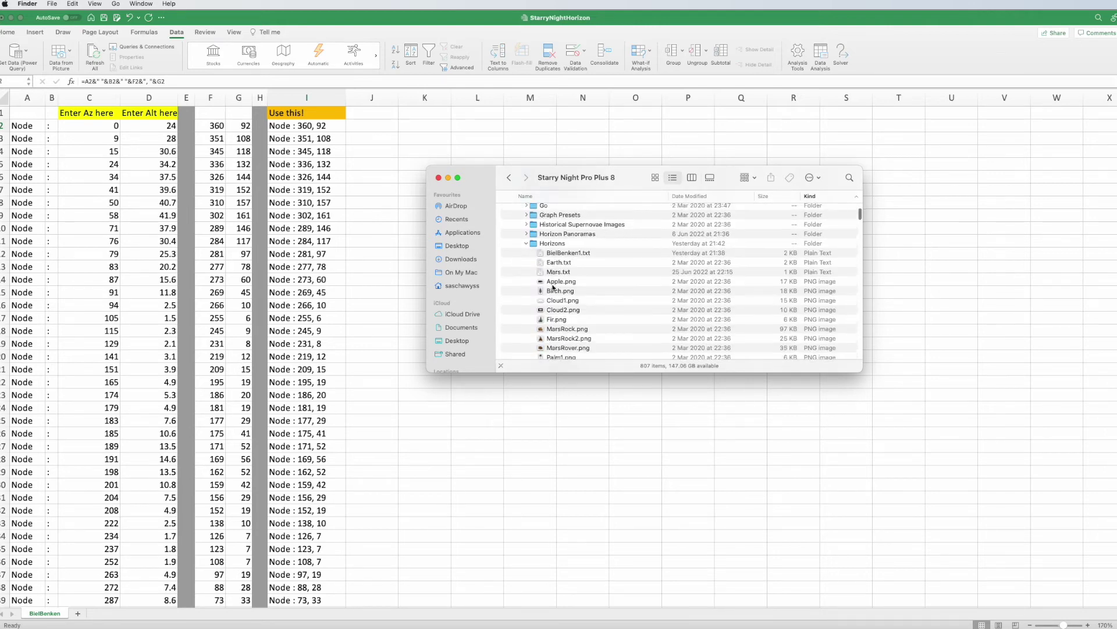
double_click(550, 244)
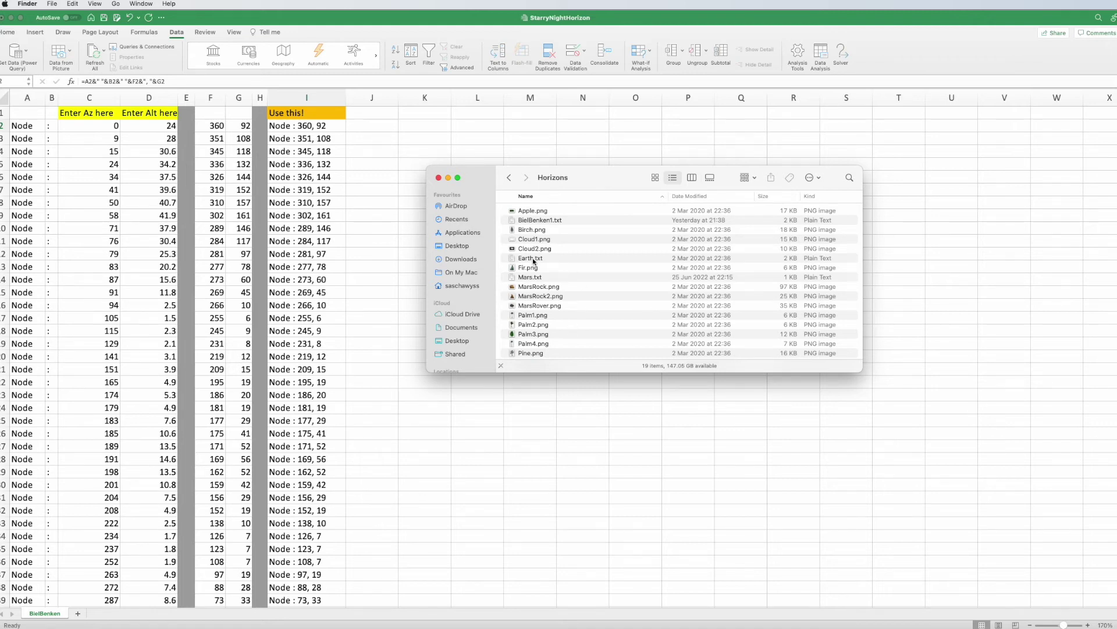
drag(597, 178, 729, 193)
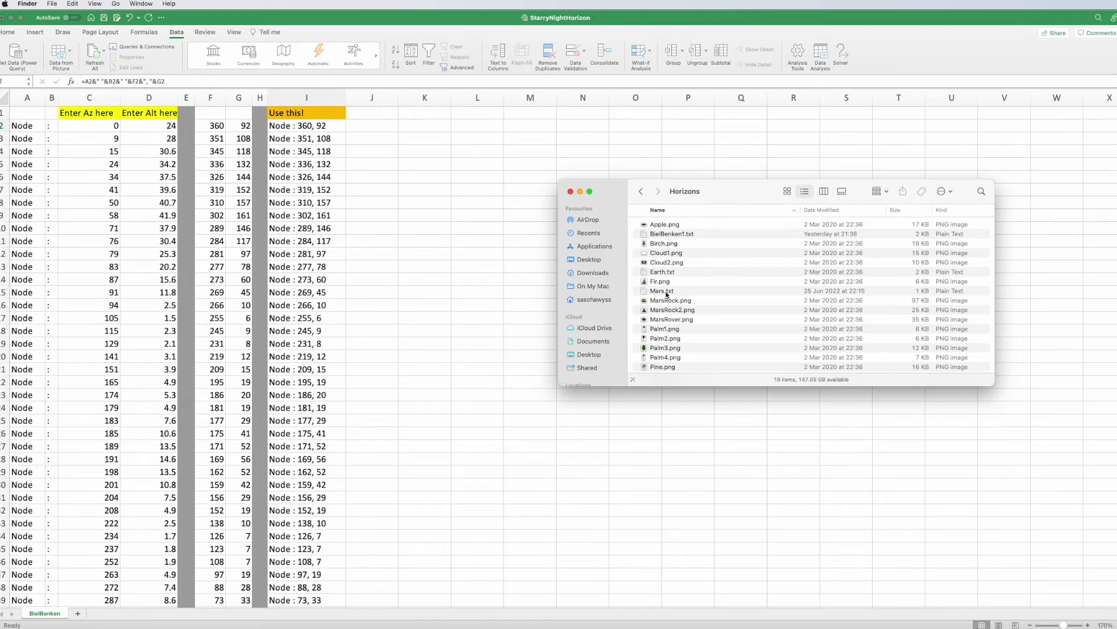
- Open the locked Earth.txt in TextEdit and create an editable duplicate of it
double_click(661, 271)
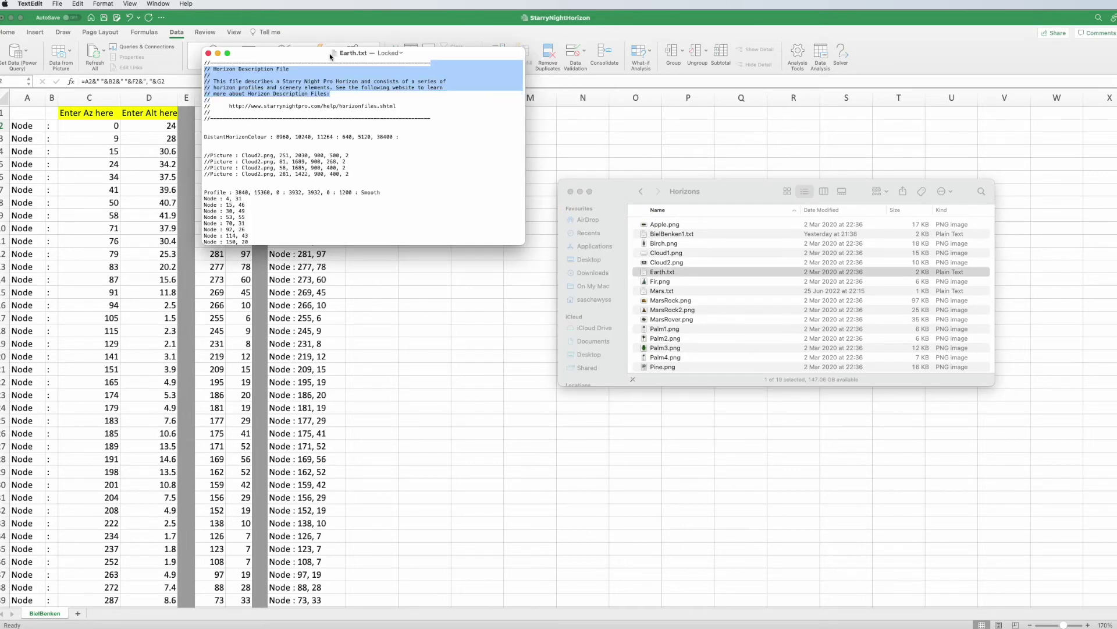
drag(303, 52, 619, 131)
key(super+v)
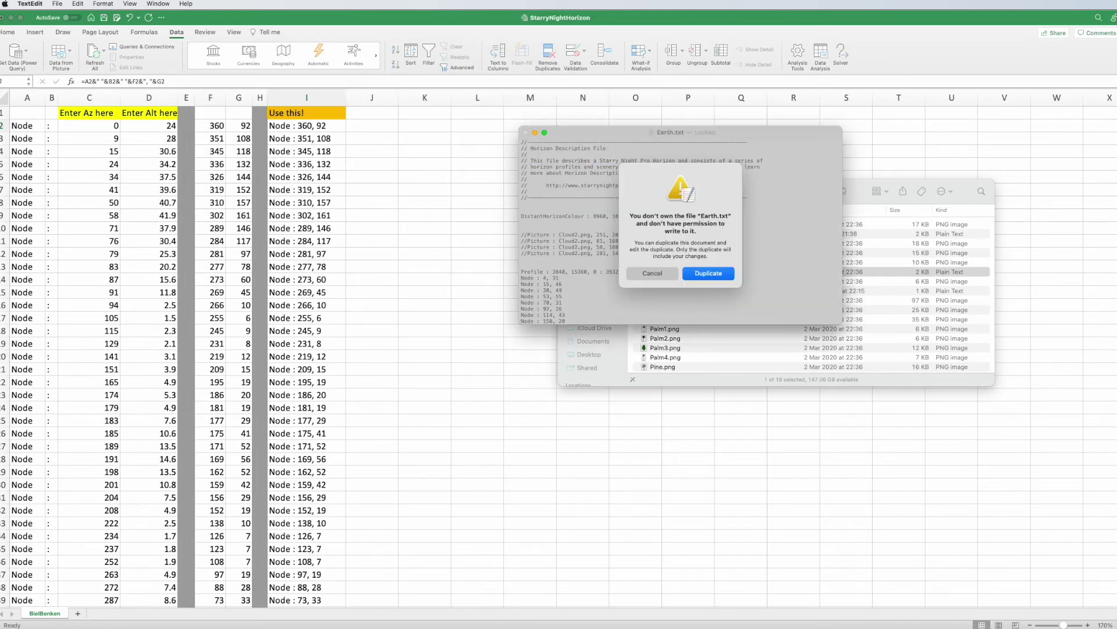
click(713, 278)
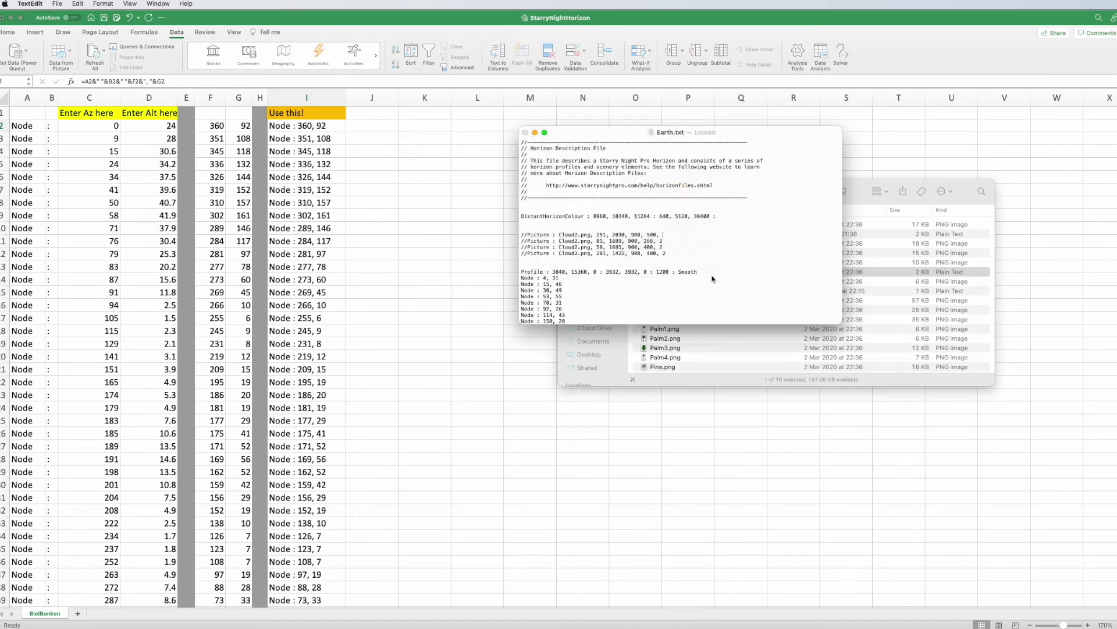
drag(414, 68, 754, 260)
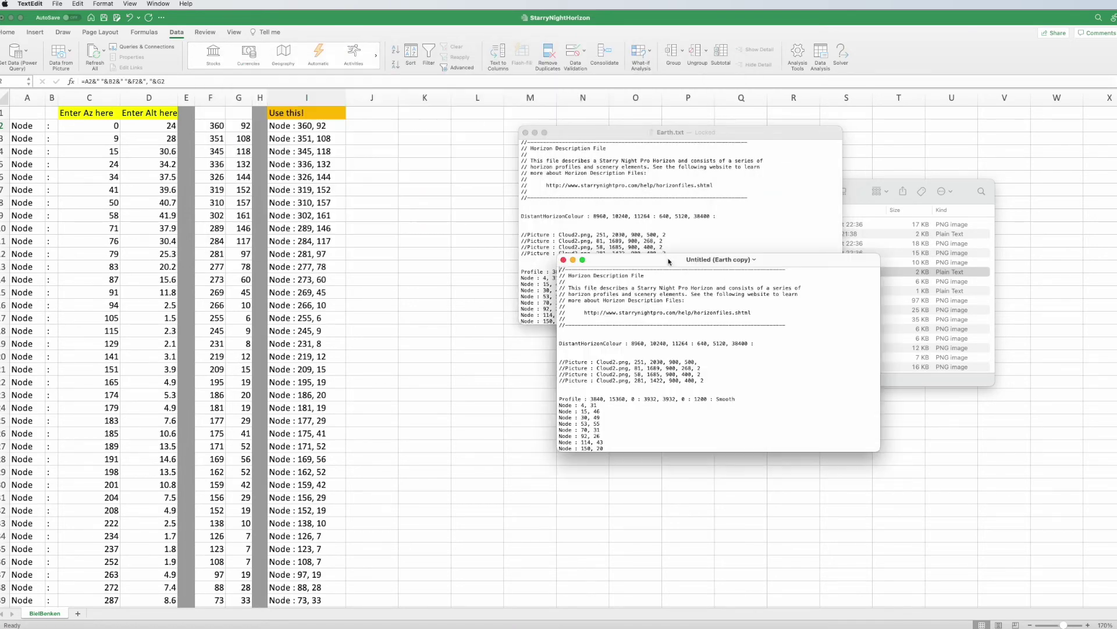
- Name the duplicate horizon file Chicago
click(755, 259)
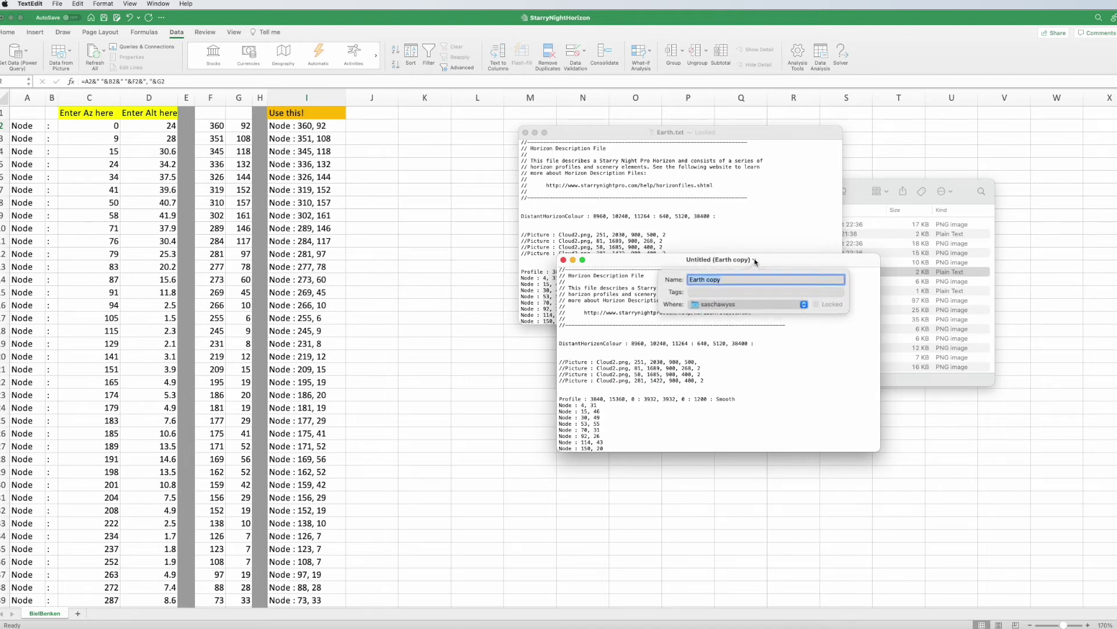
click(742, 260)
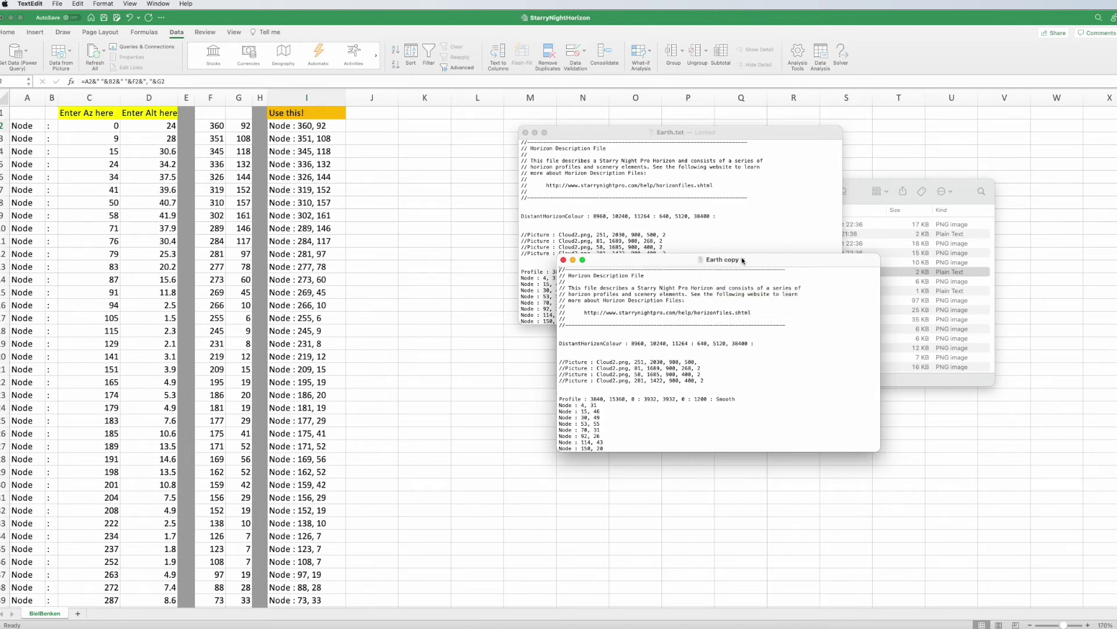
click(742, 259)
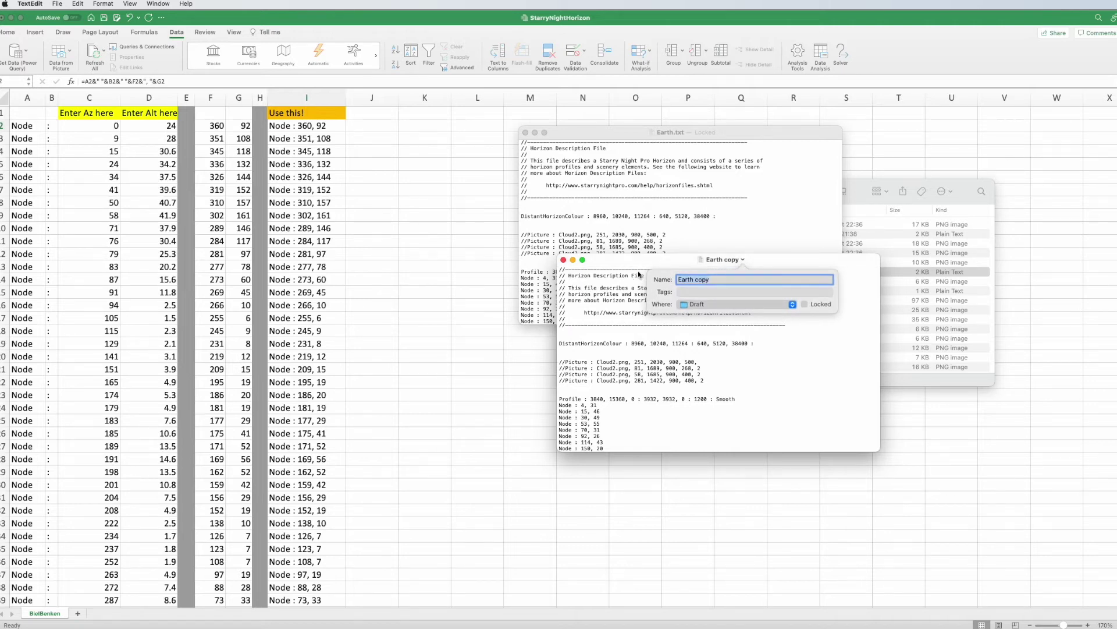
text(Chicago)
key(Return)
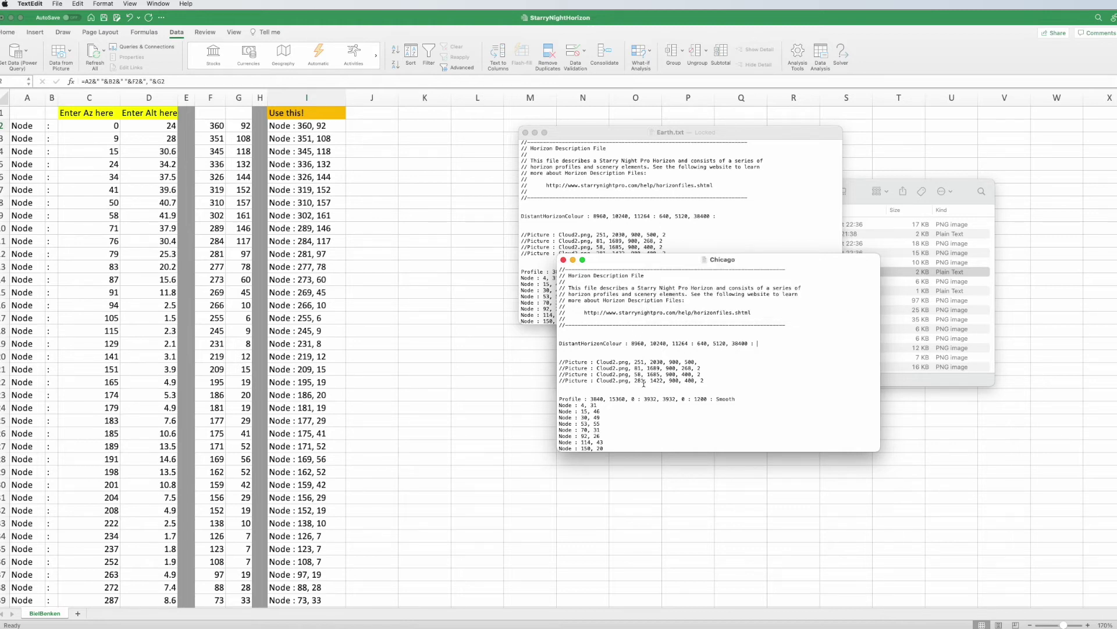
scroll(643, 383, down, 5)
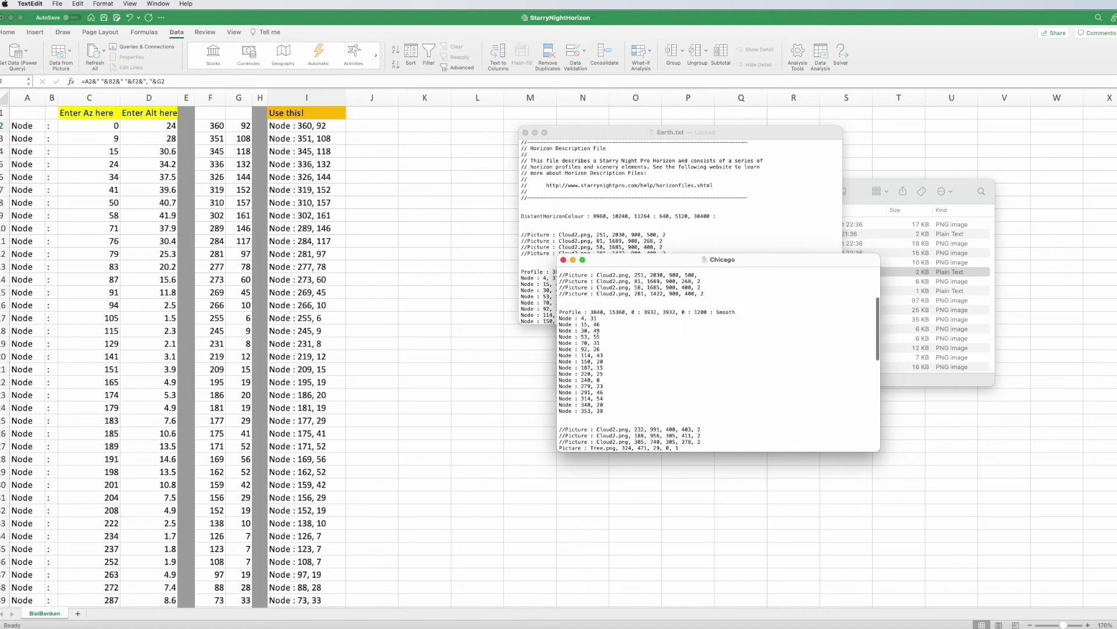
scroll(605, 403, down, 8)
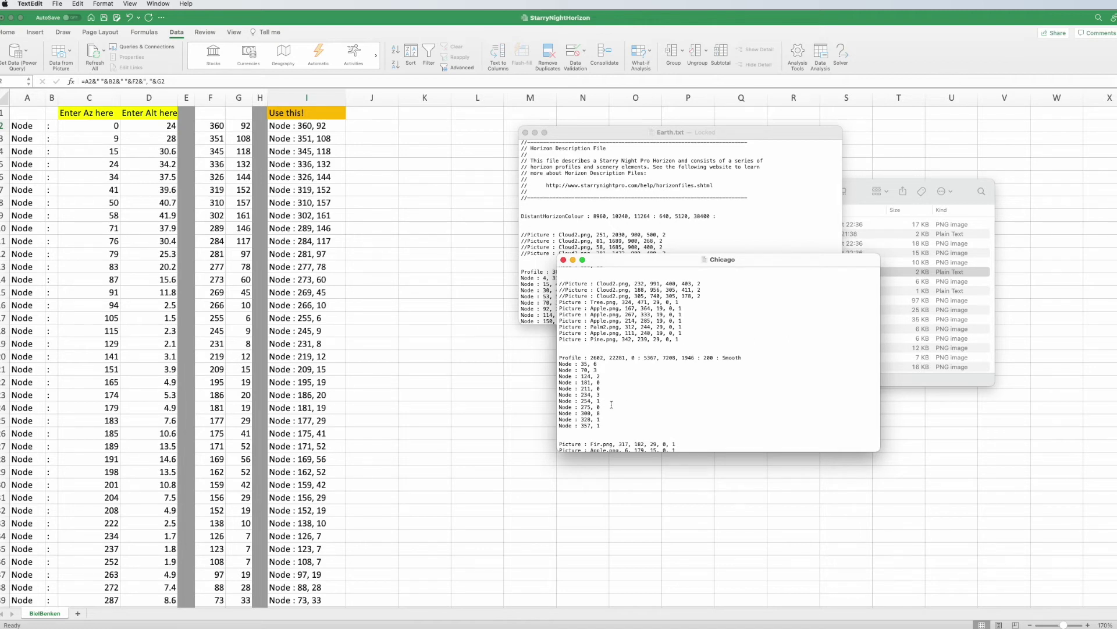
- Delete the Tree.png–Pine.png Picture lines and the final 19 Picture lines from Chicago
scroll(612, 404, up, 5)
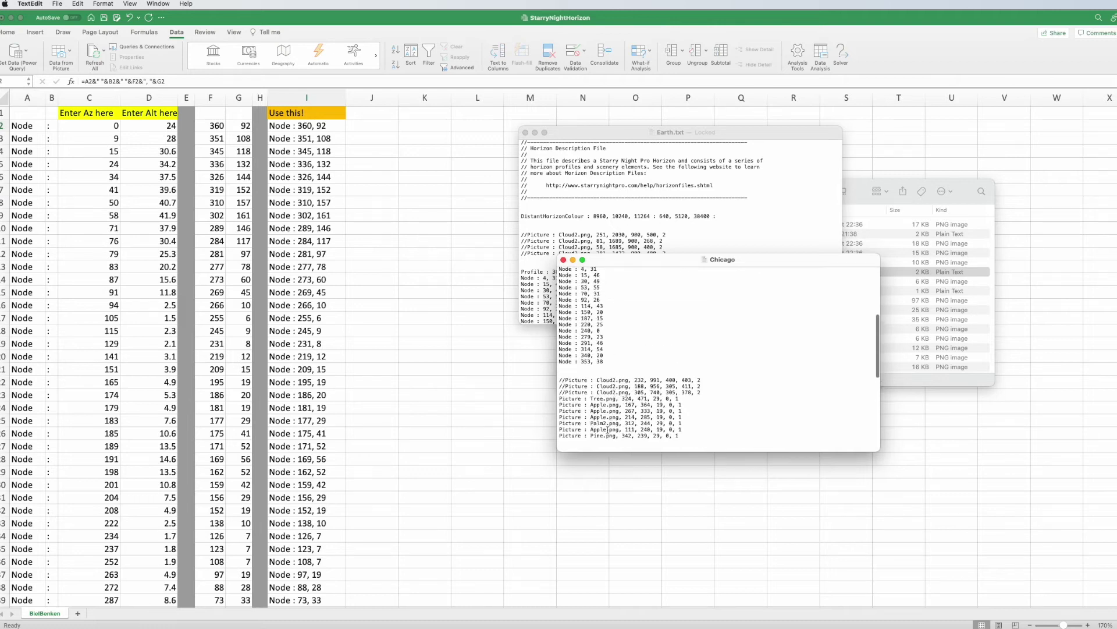
scroll(580, 405, down, 3)
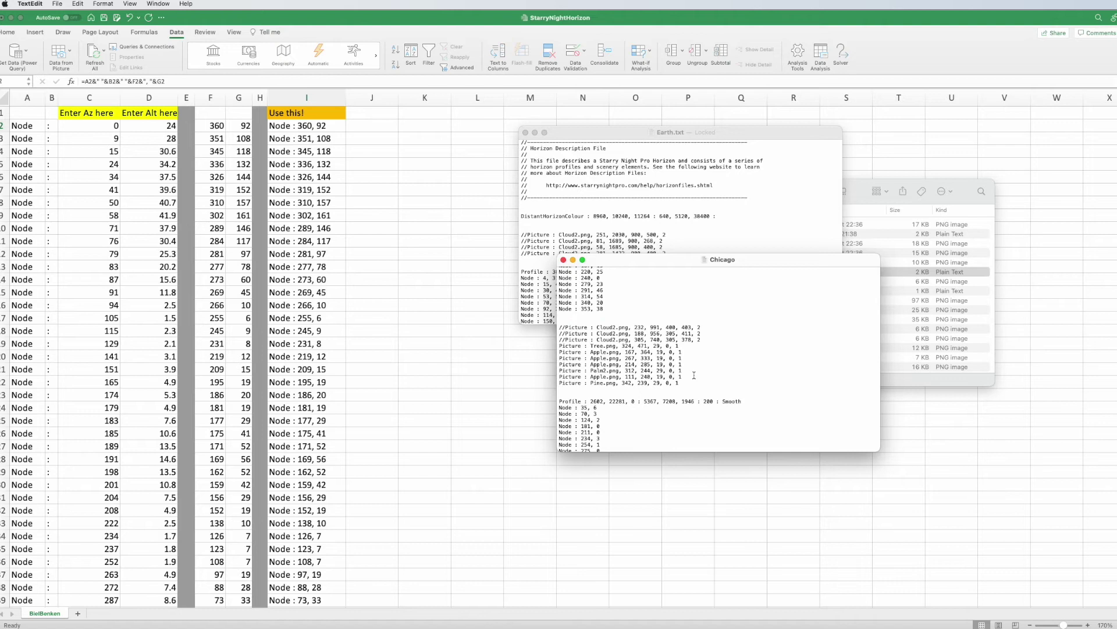
drag(682, 383, 552, 348)
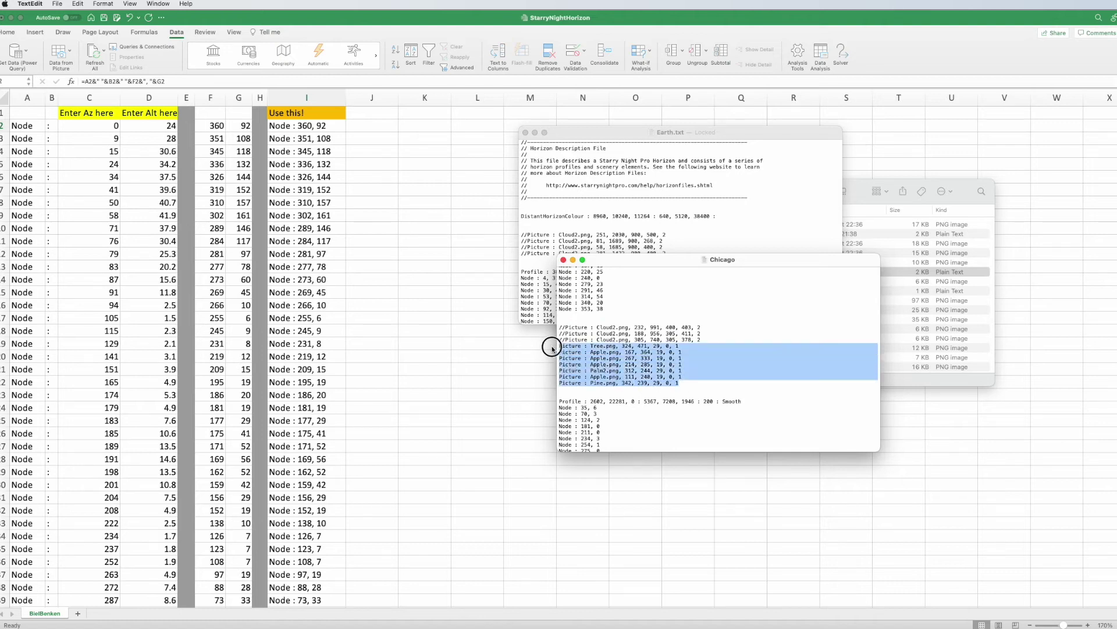
key(super+x)
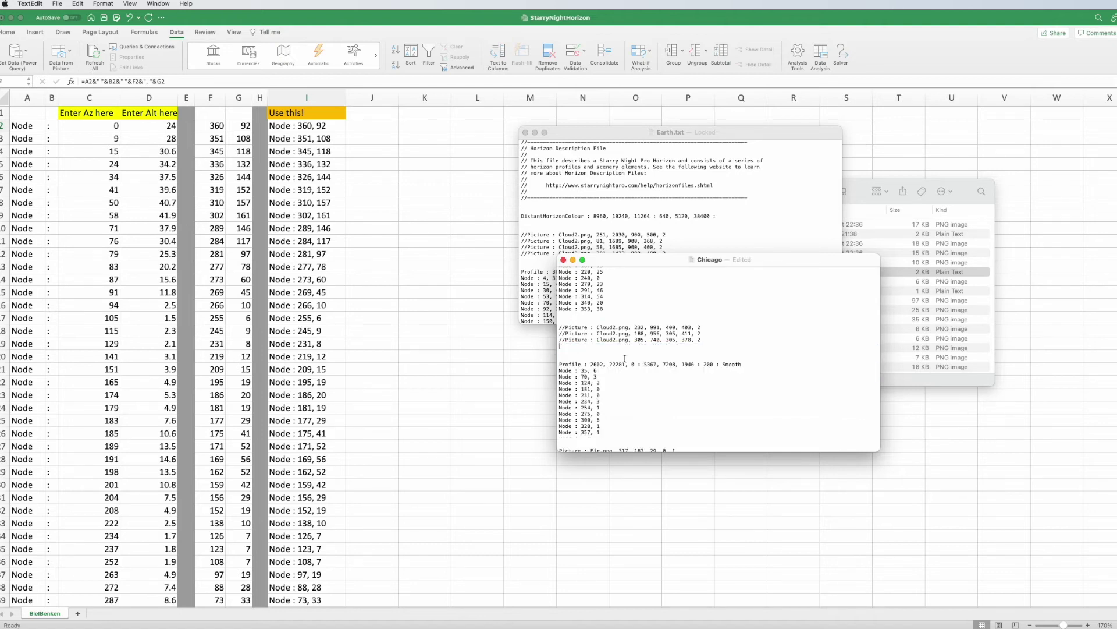
scroll(626, 356, down, 5)
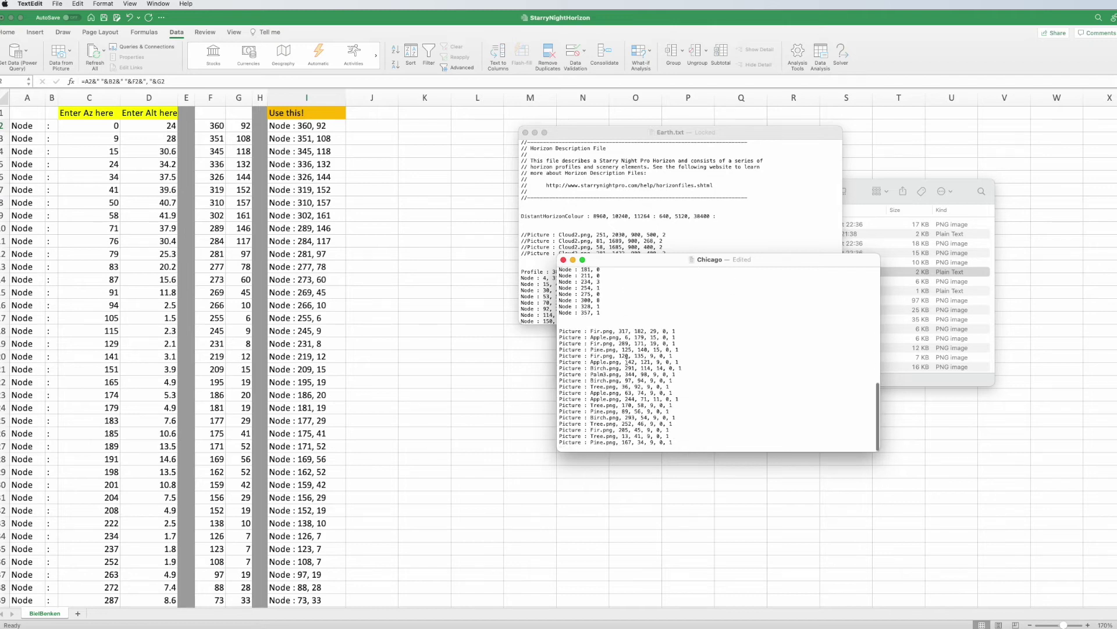
drag(680, 440, 549, 329)
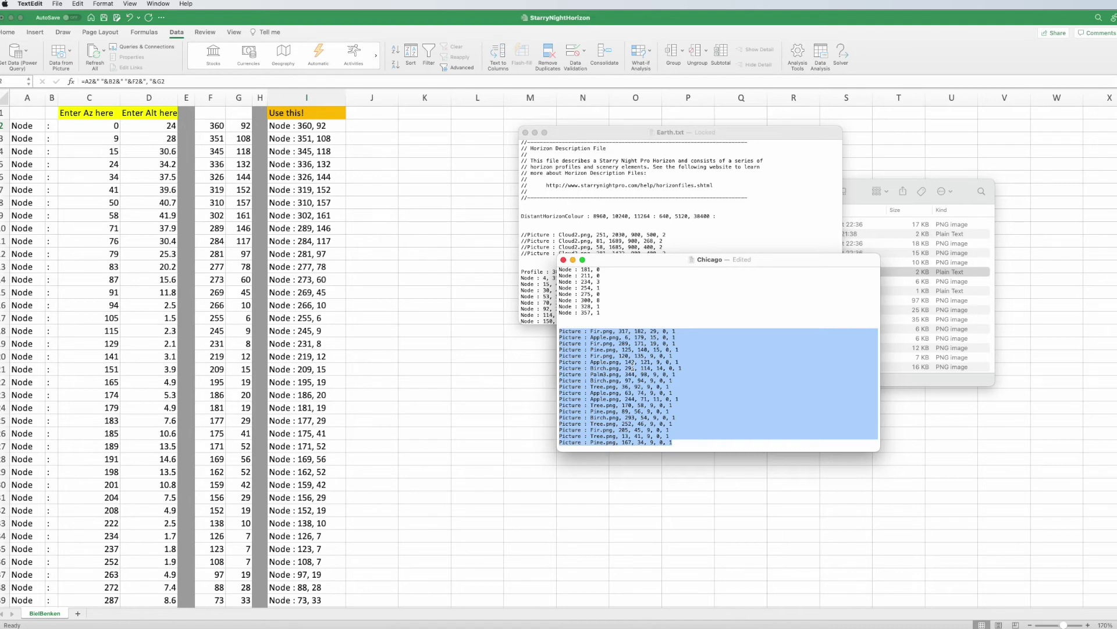
key(BackSpace)
scroll(634, 366, up, 3)
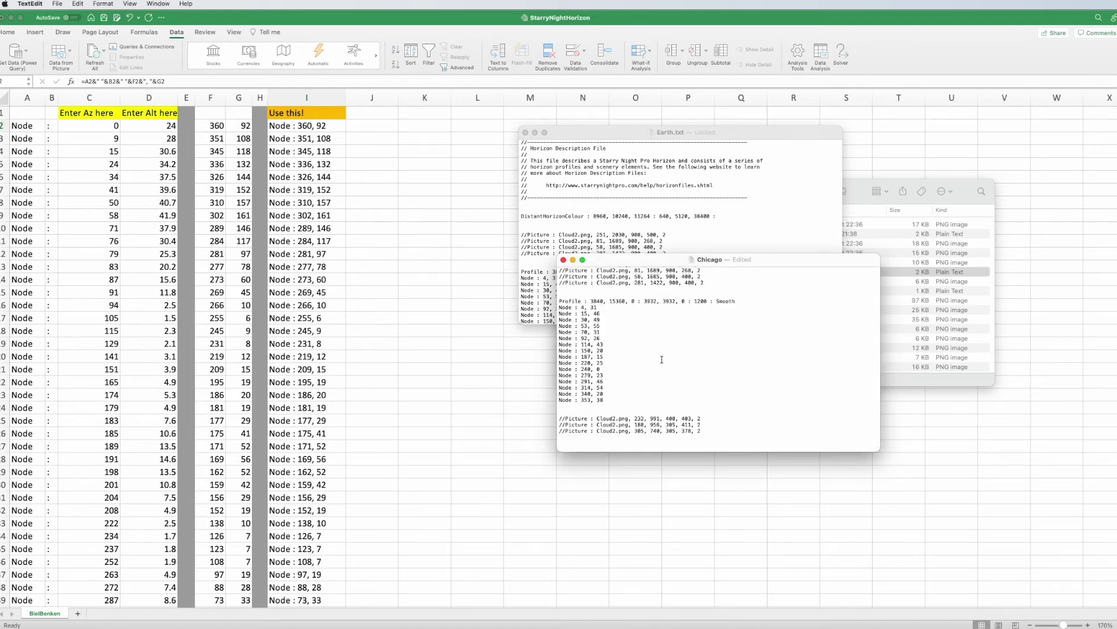
- Sort the Excel data block in ascending order by column F
click(371, 233)
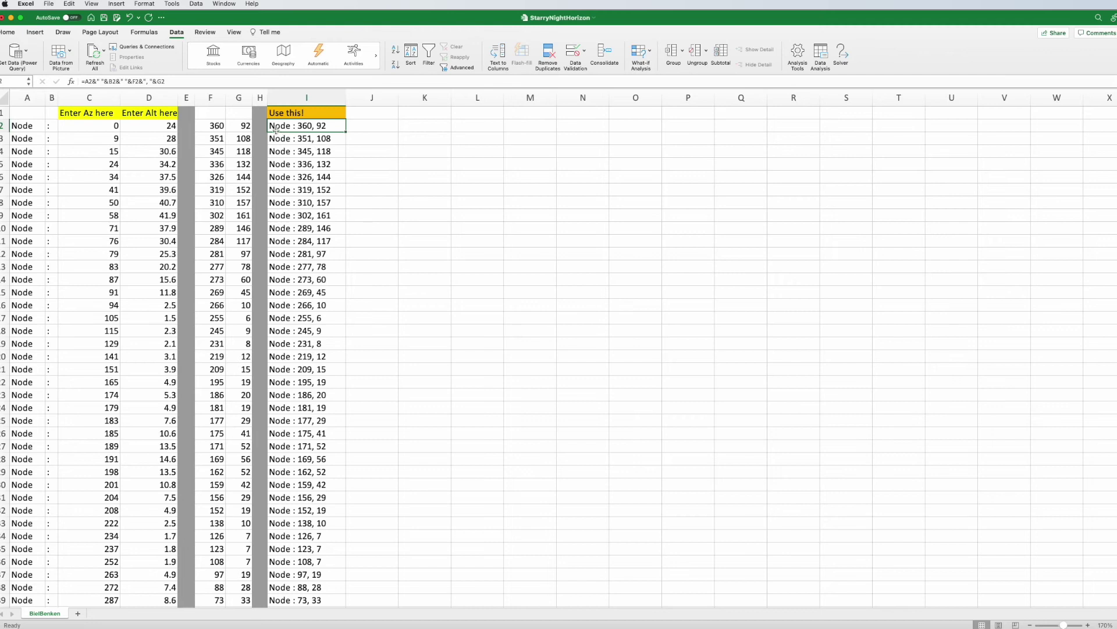
drag(276, 129, 259, 256)
key(super+a)
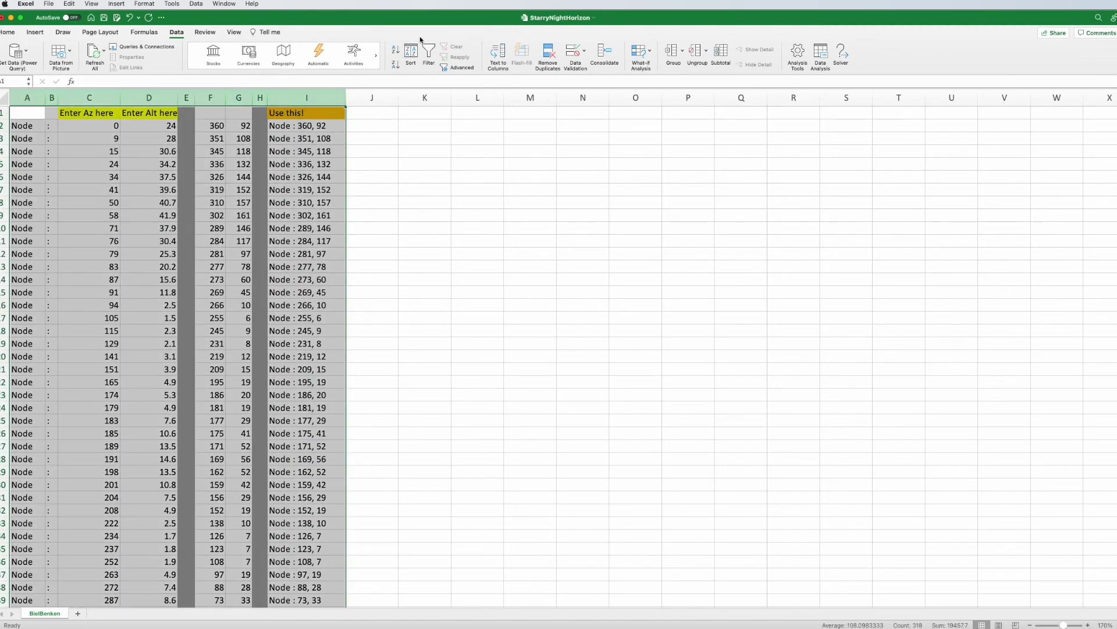
click(411, 55)
click(252, 278)
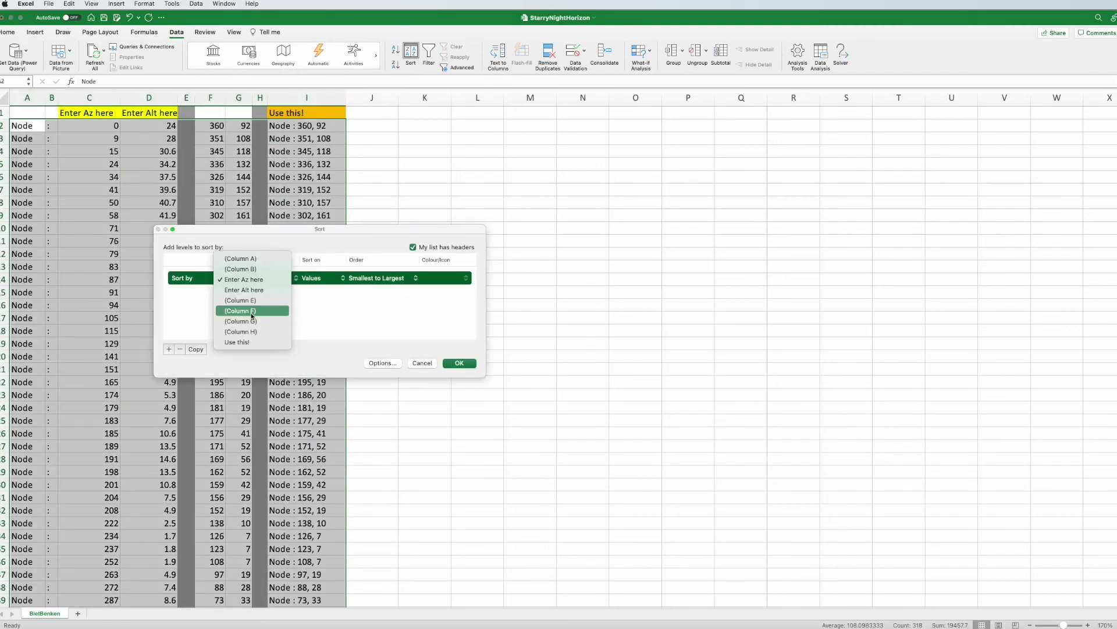
click(252, 314)
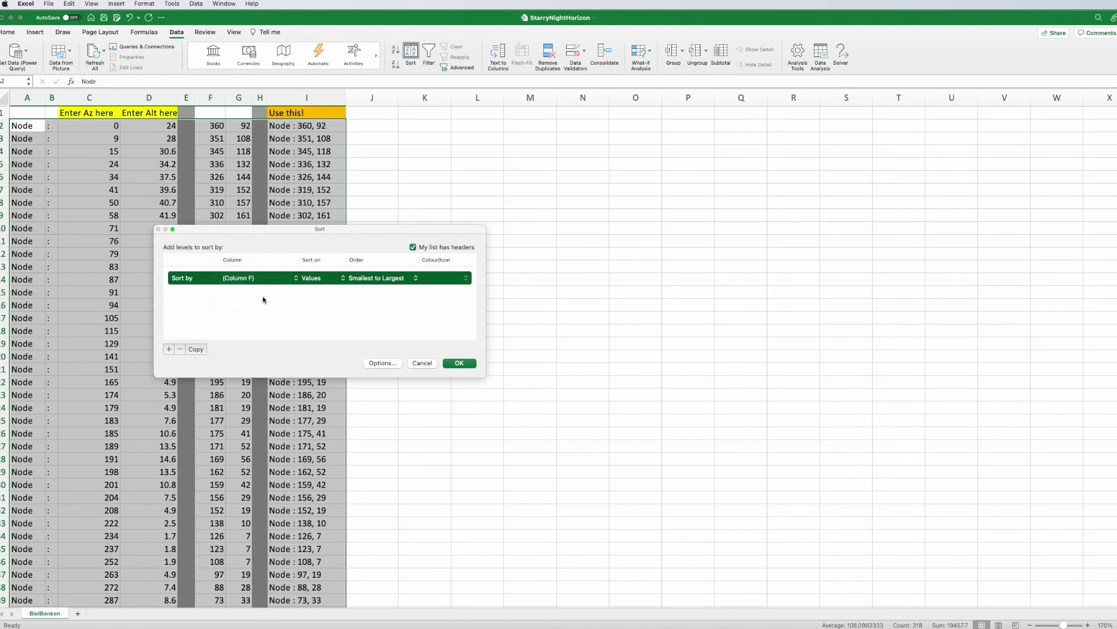
click(459, 363)
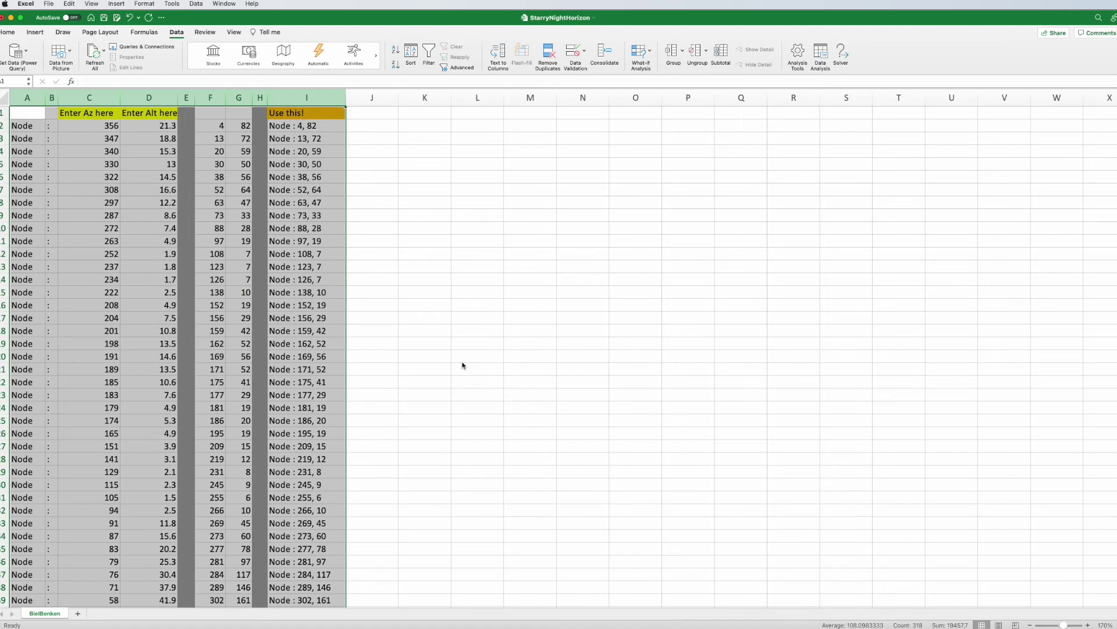
- Copy the column I Node lines, from Node : 4, 82 to Node : 360, 92
click(394, 153)
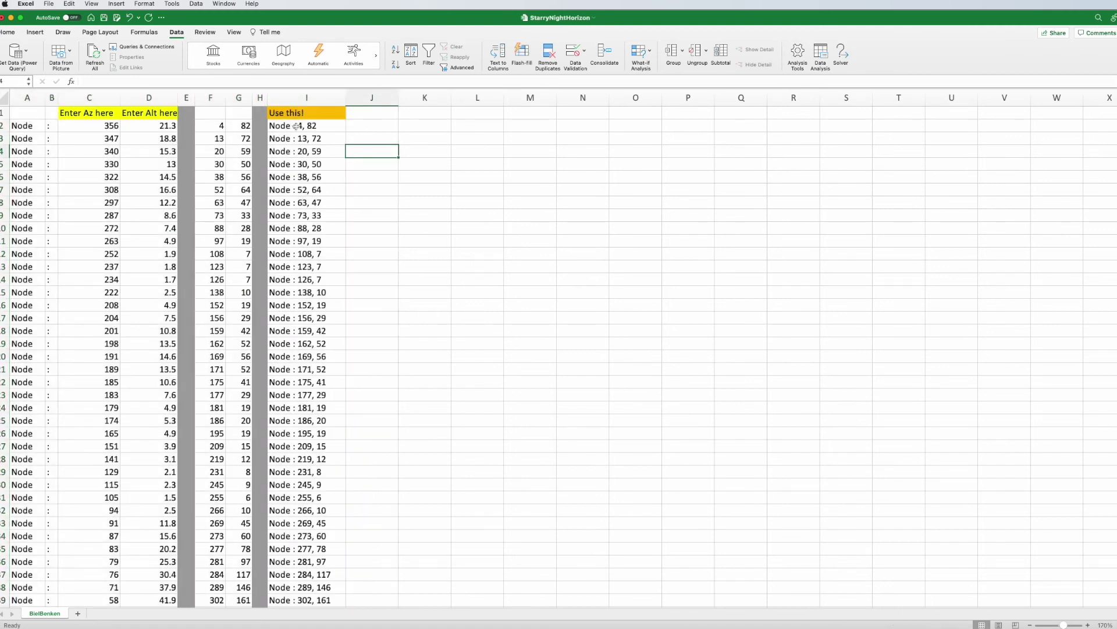
drag(297, 126, 287, 544)
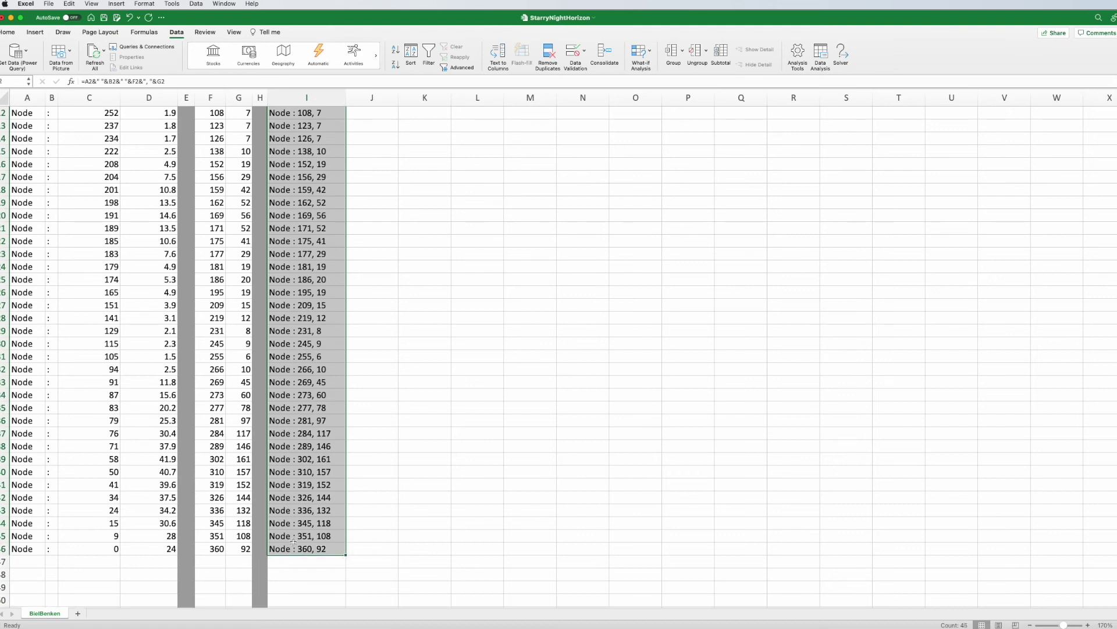
key(super+c)
scroll(551, 427, up, 3)
key(super+Tab)
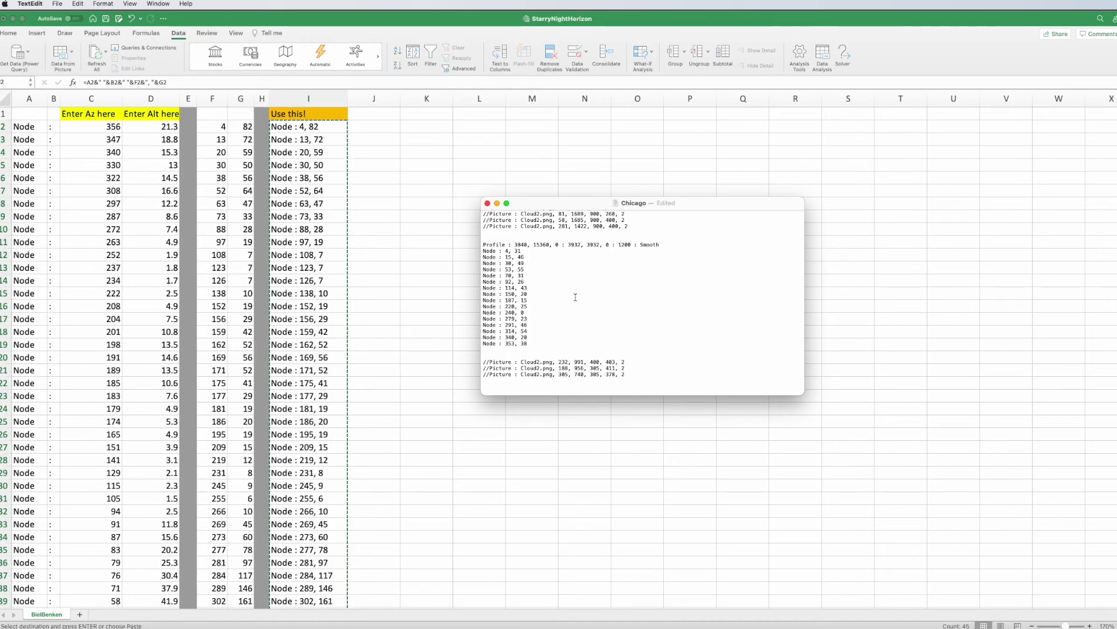
- Paste the copied Excel Node lines over the old Node lists of both Chicago profiles
drag(483, 251, 551, 344)
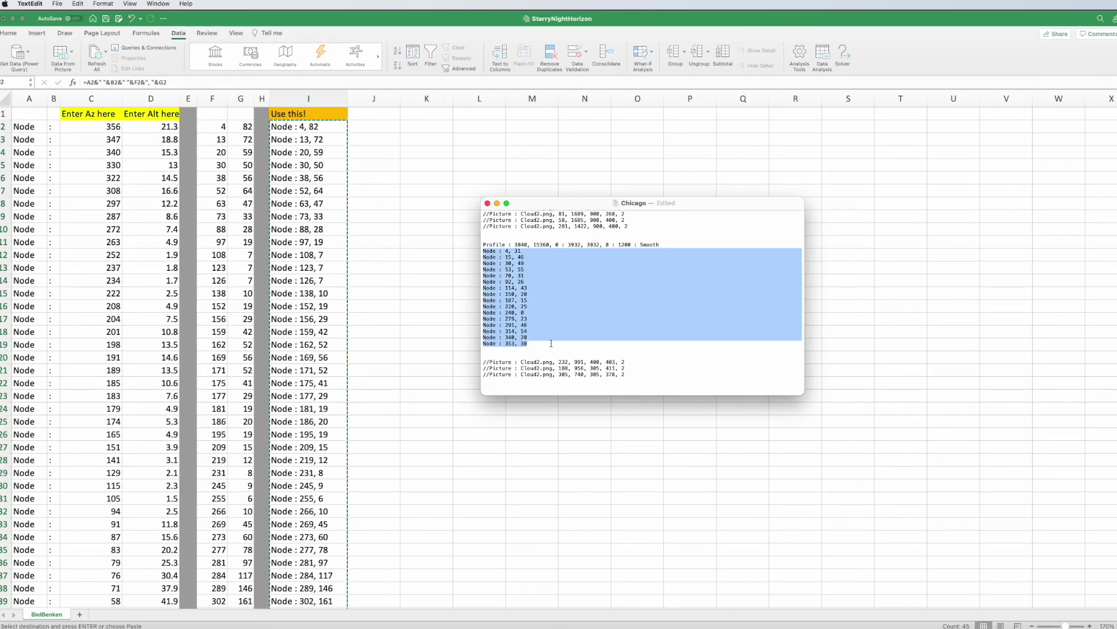
key(super+v)
scroll(535, 356, down, 3)
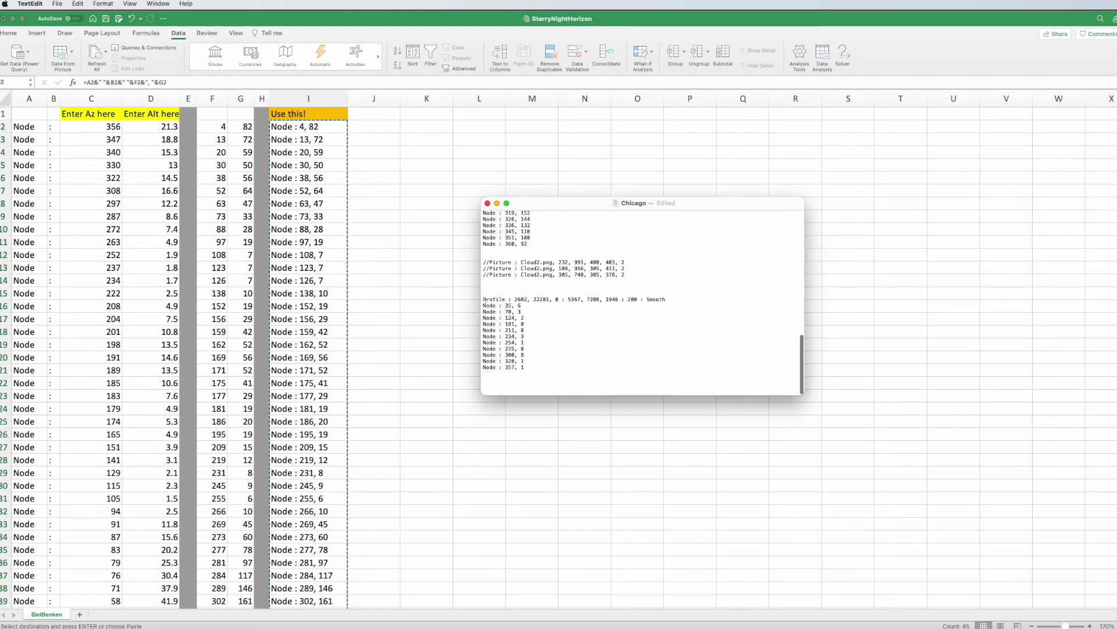
drag(483, 306, 579, 369)
key(super+v)
scroll(580, 368, up, 15)
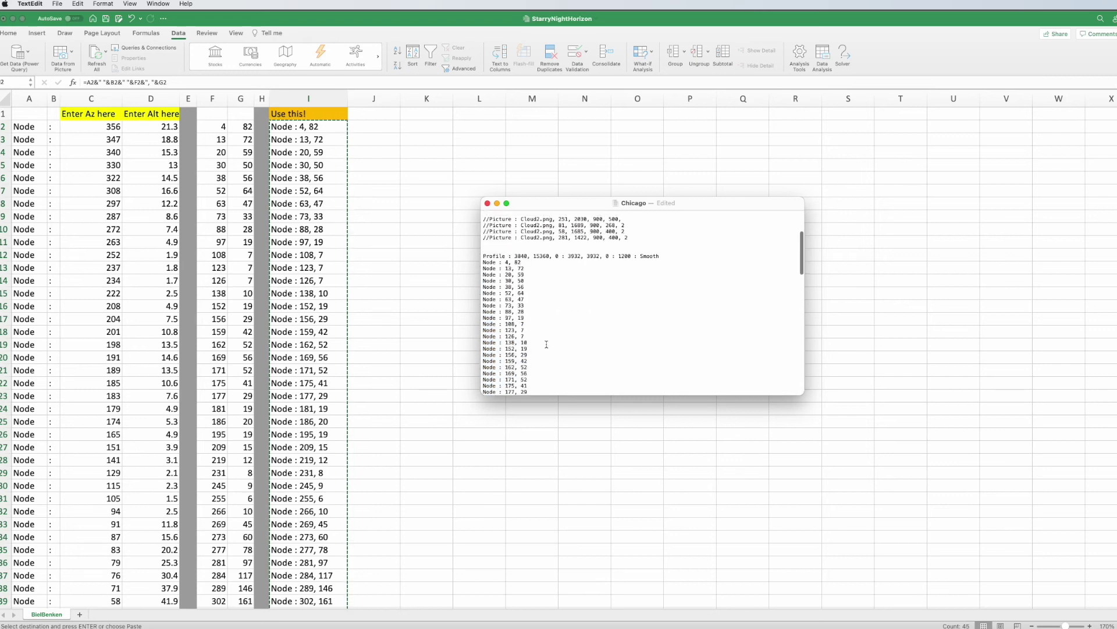
click(56, 4)
- Reveal the Chicago file in Finder's Draft folder and rename it Chicago.txt
click(82, 115)
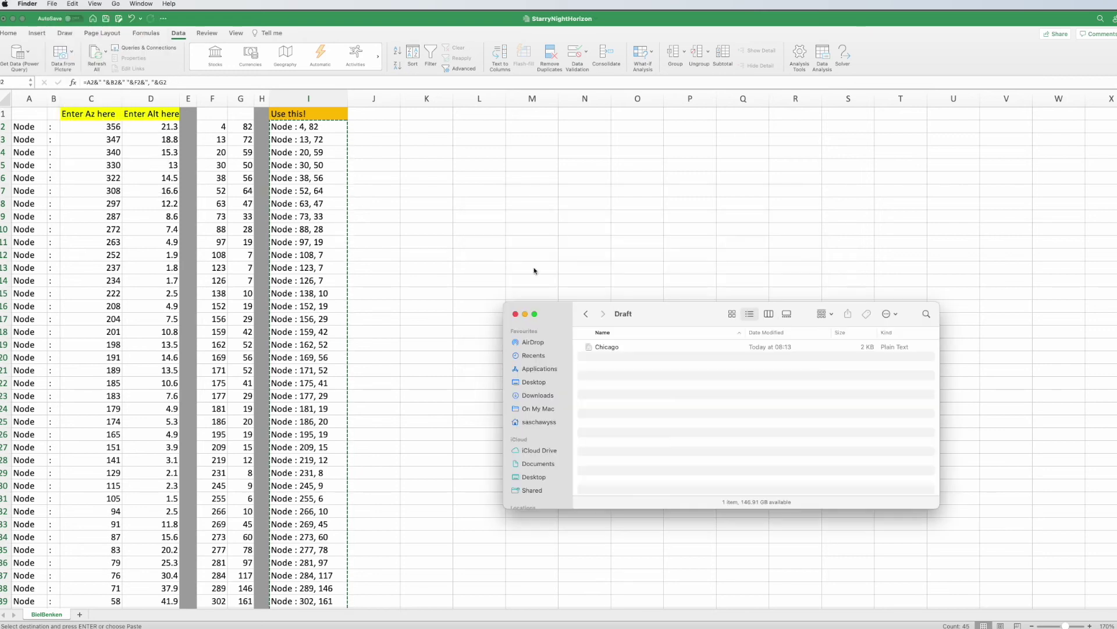
drag(646, 309, 494, 181)
click(459, 210)
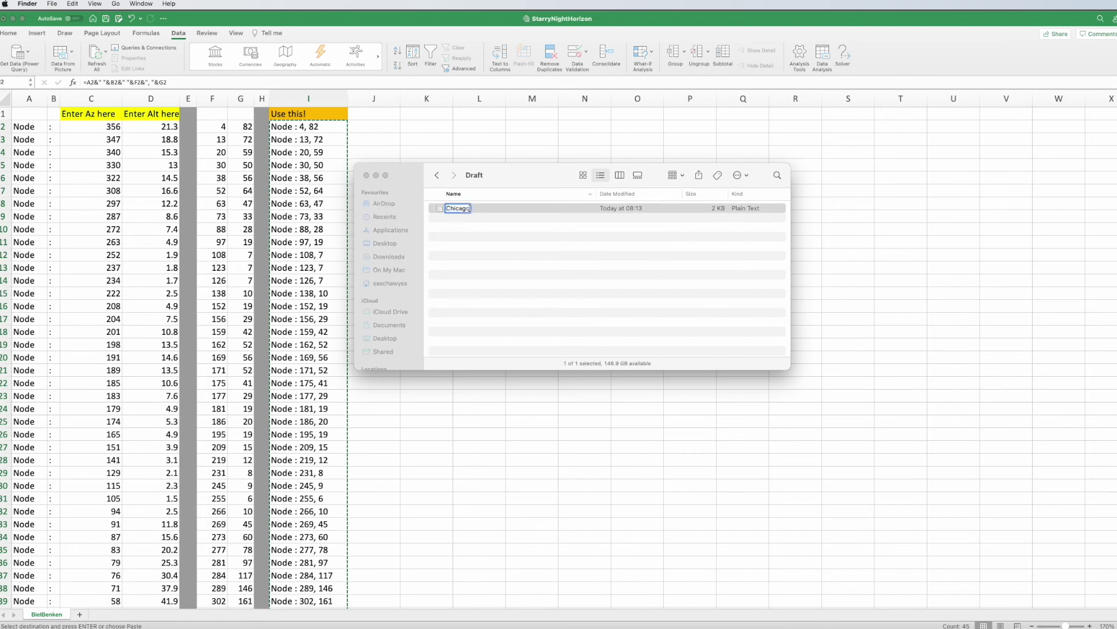
text(.txt)
click(536, 262)
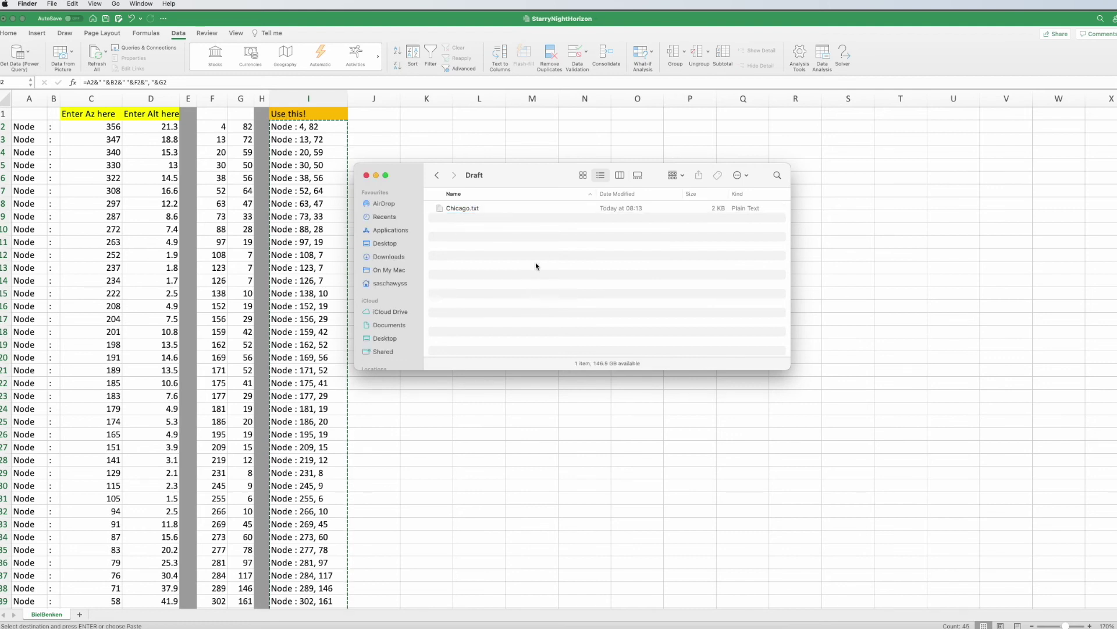
- Move Chicago.txt into the Horizons folder and close the Finder windows
click(752, 225)
drag(752, 225, 752, 372)
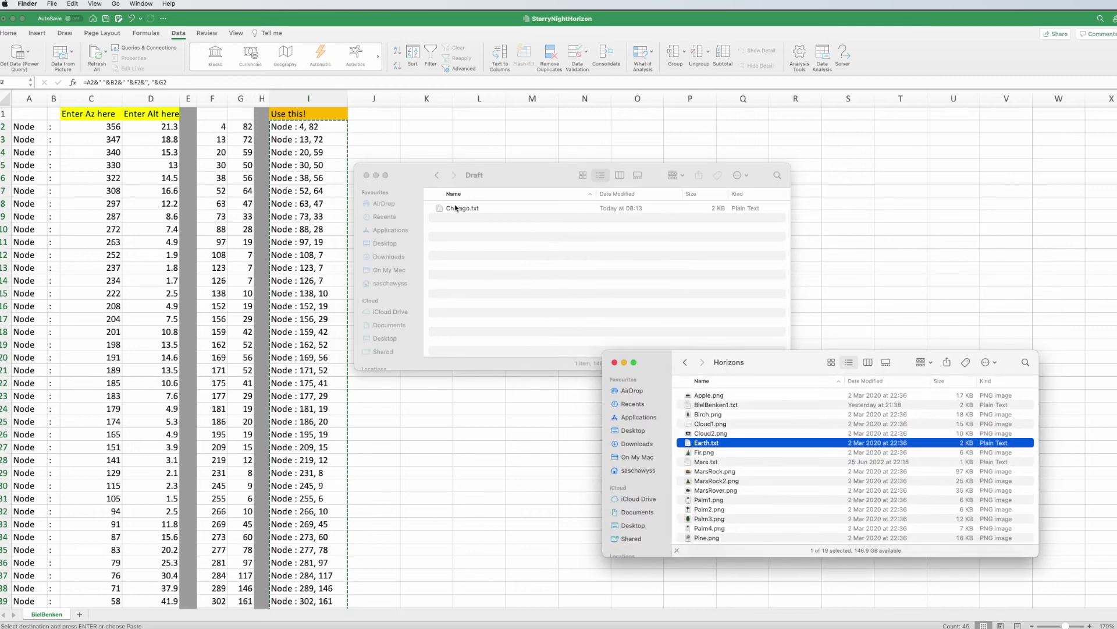
drag(455, 210, 766, 460)
key(Return)
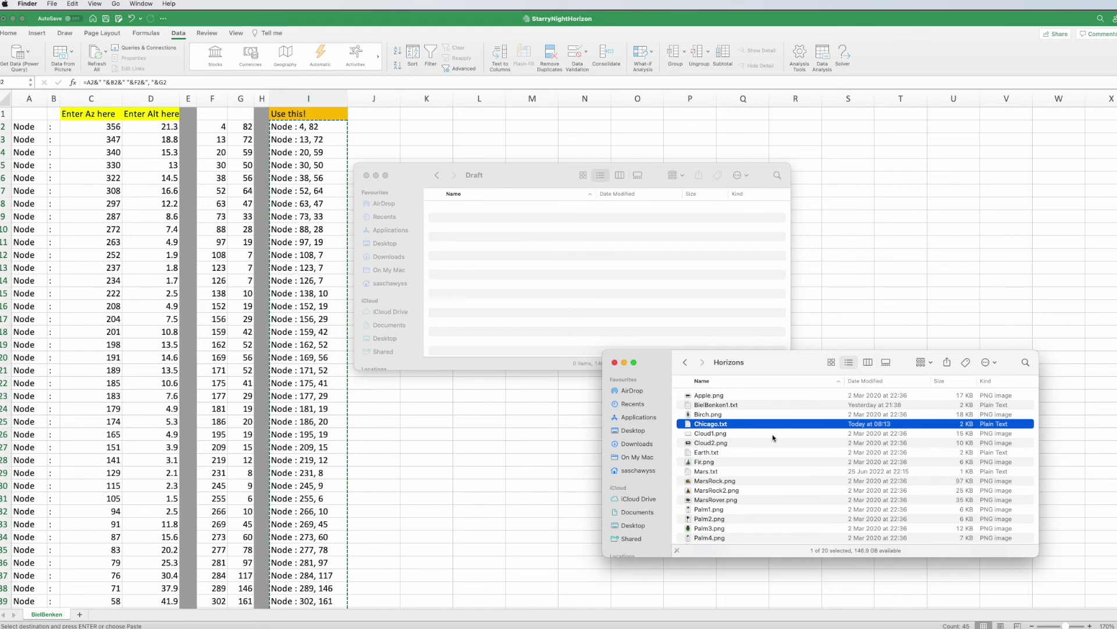
alt+click(621, 365)
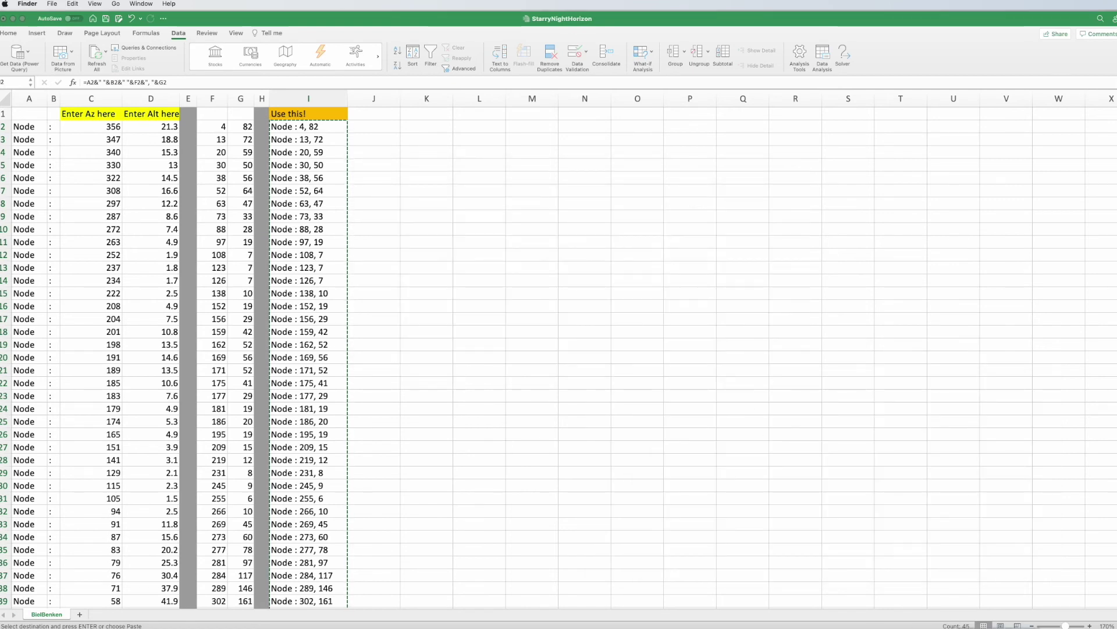
key(super+Tab)
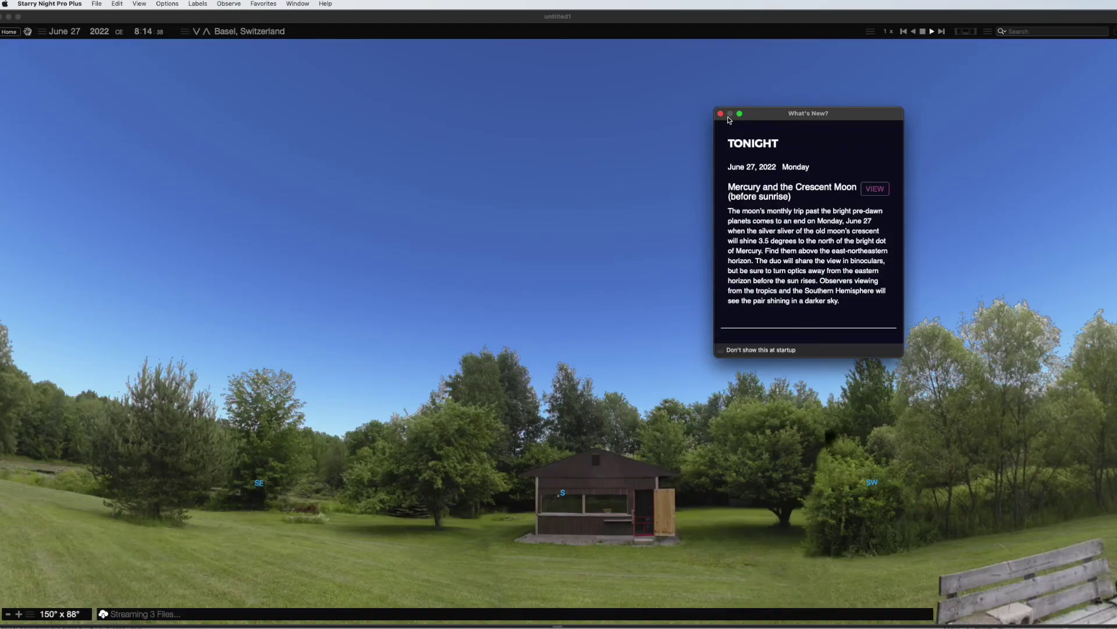
- Dismiss the Tonight panel and set the Local Horizon to the Custom Chicago profile
click(724, 117)
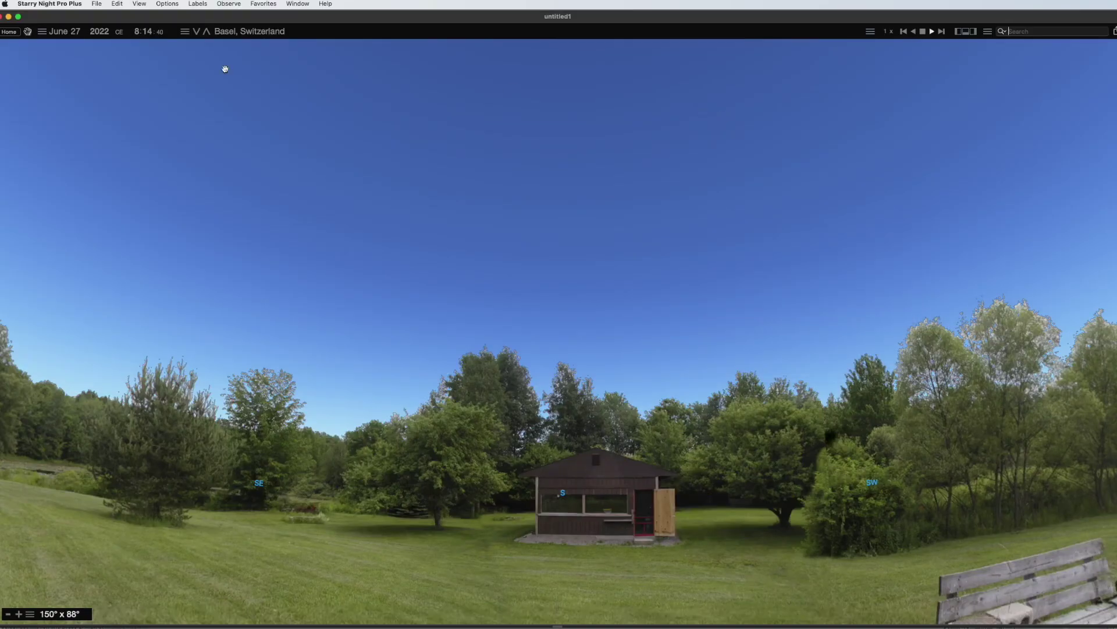
click(167, 5)
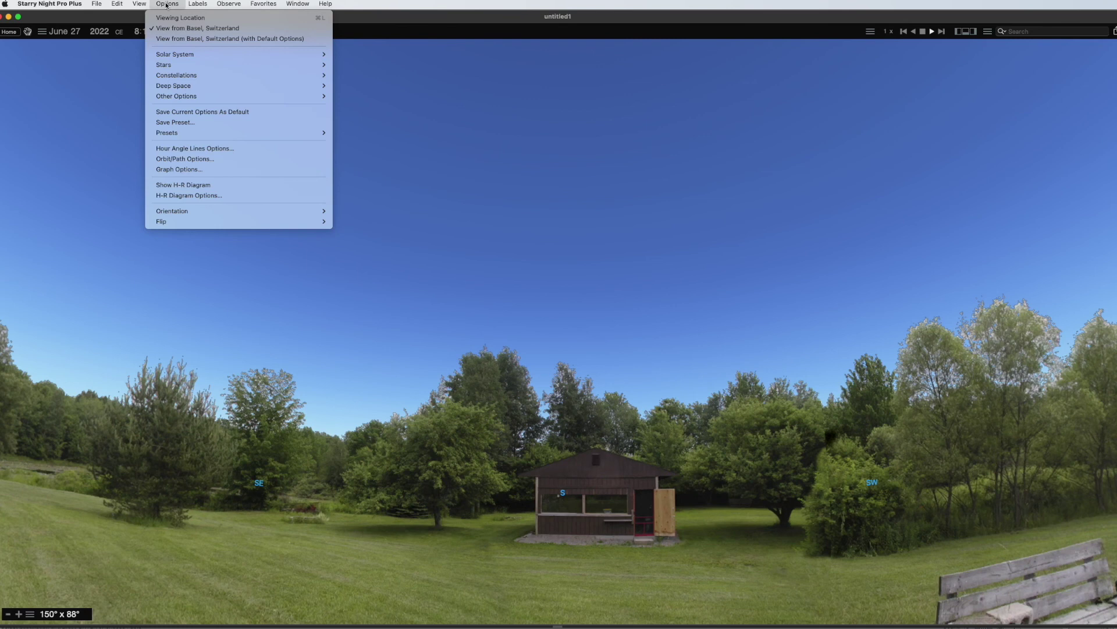
mouse_move(184, 98)
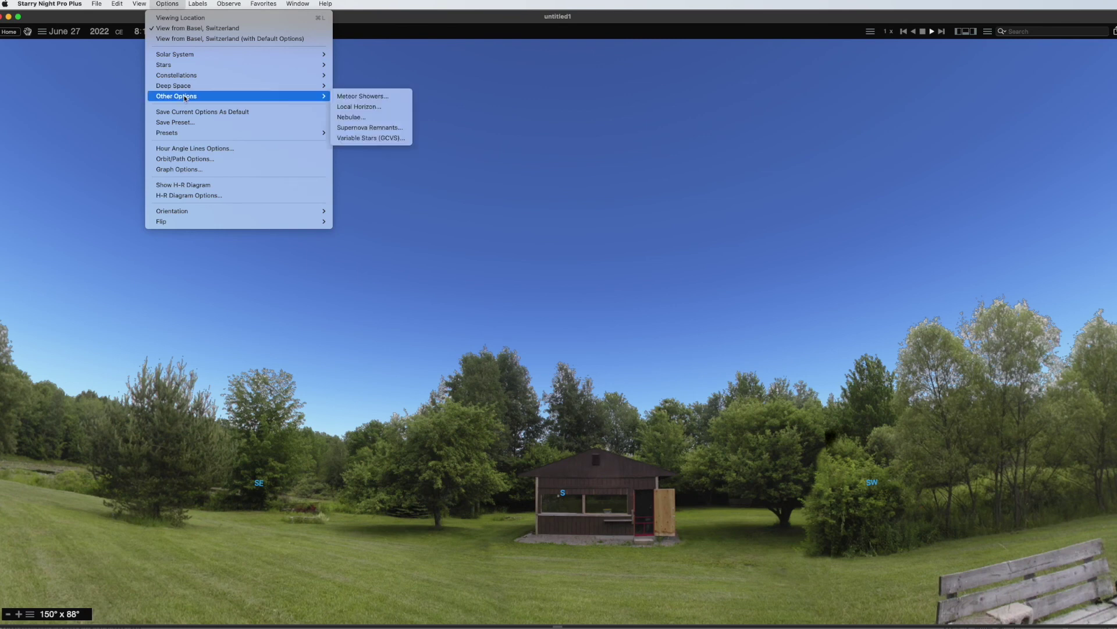
click(352, 106)
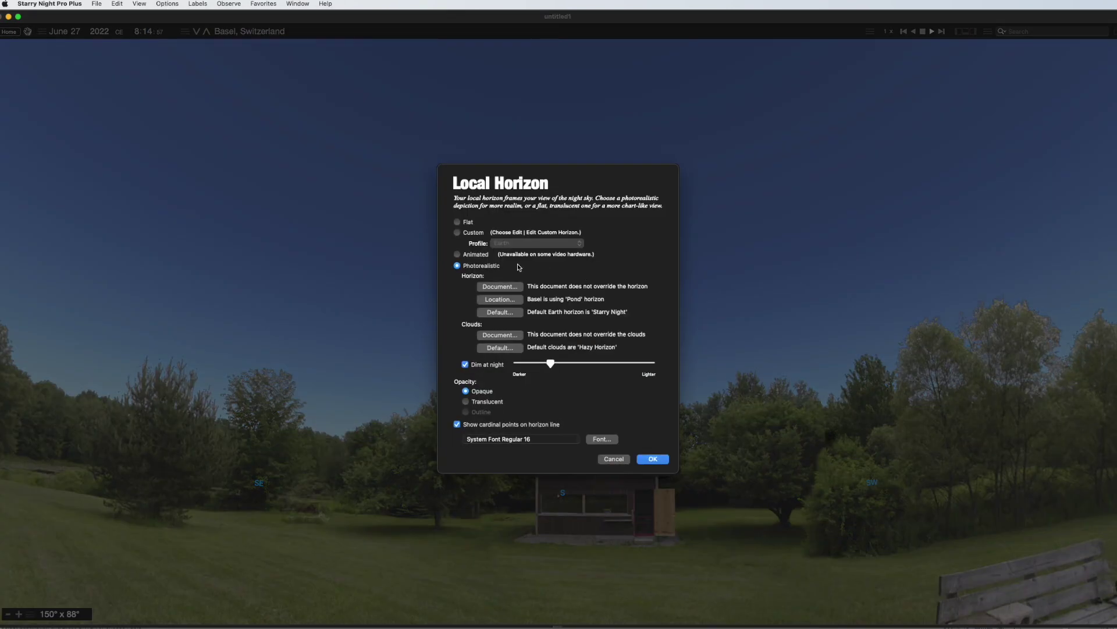
click(457, 232)
click(516, 246)
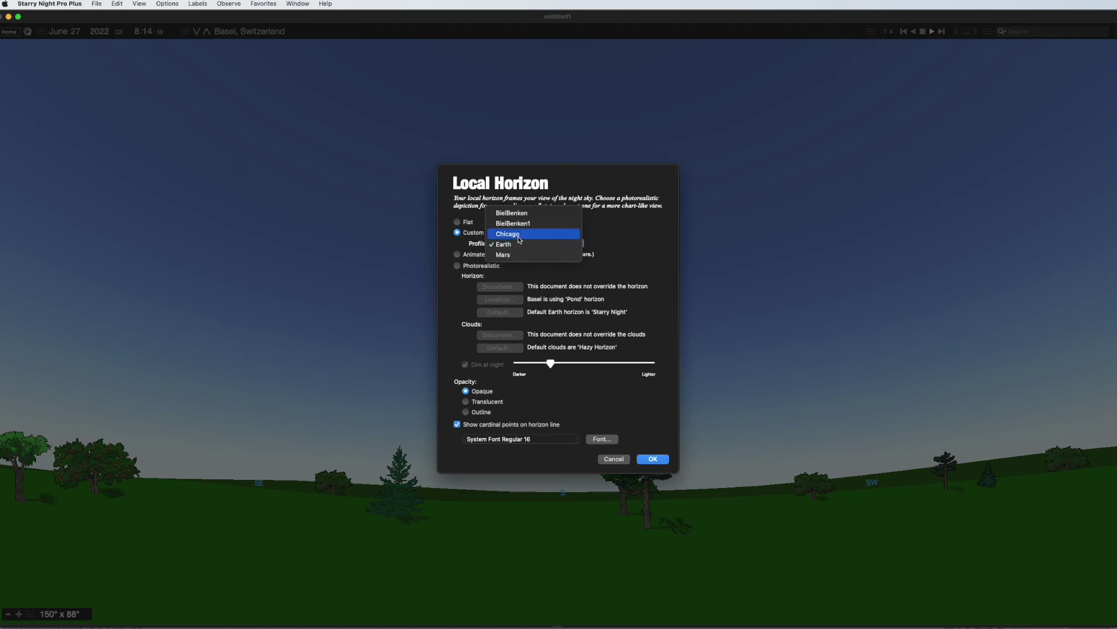
click(516, 235)
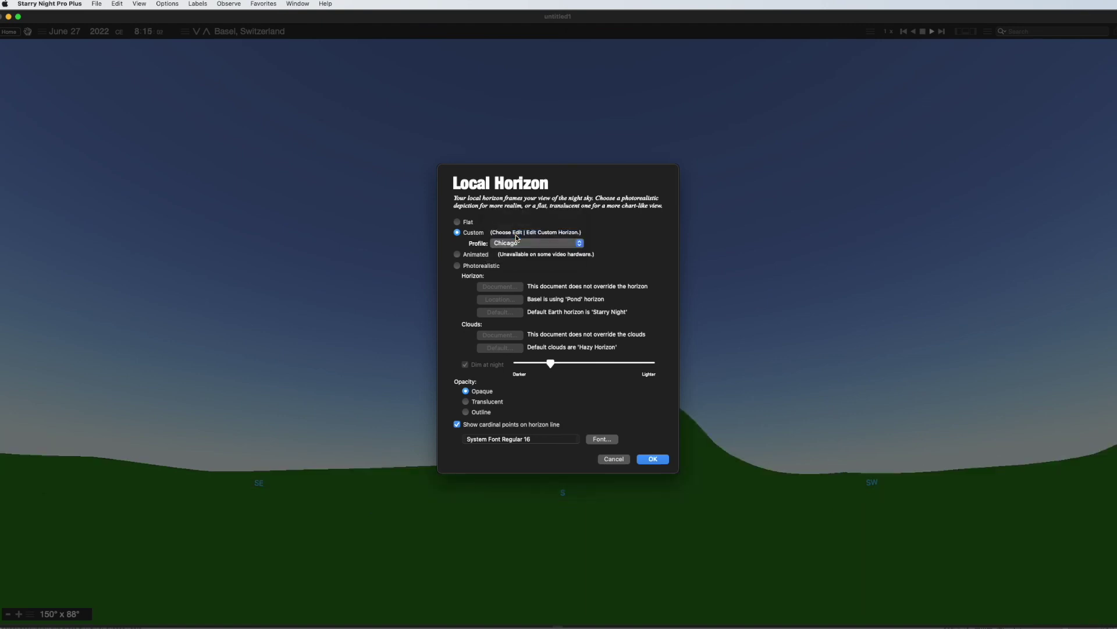
- Apply the Chicago horizon, then turn the view east, west and round to the northwest
click(653, 459)
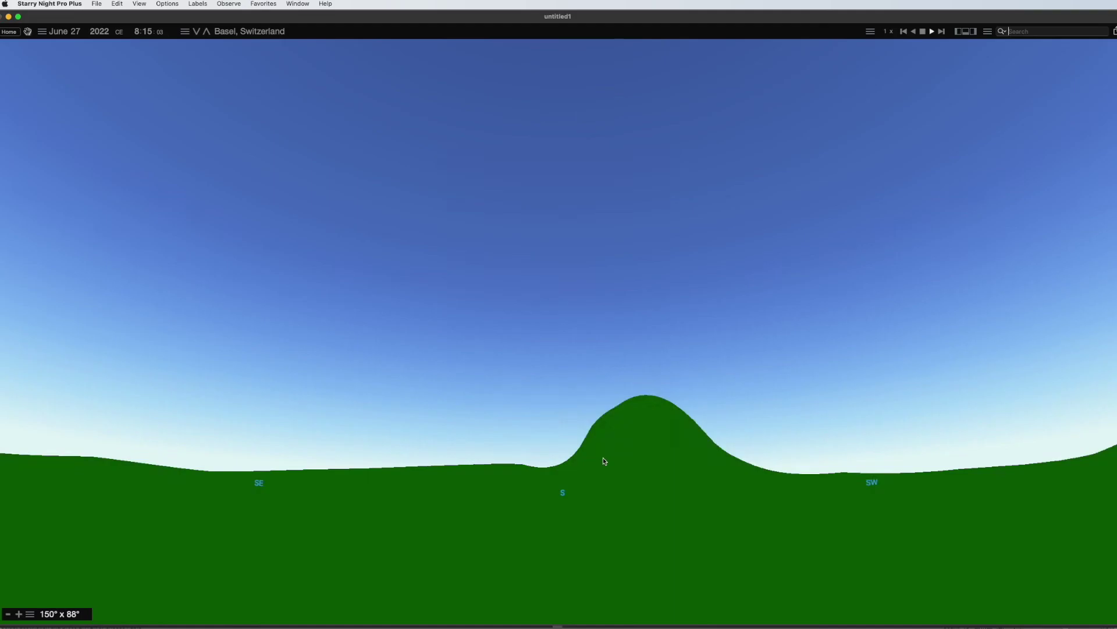
mouse_move(603, 457)
mouse_down()
mouse_move(474, 404)
mouse_move(481, 342)
mouse_move(377, 312)
mouse_move(656, 317)
mouse_up()
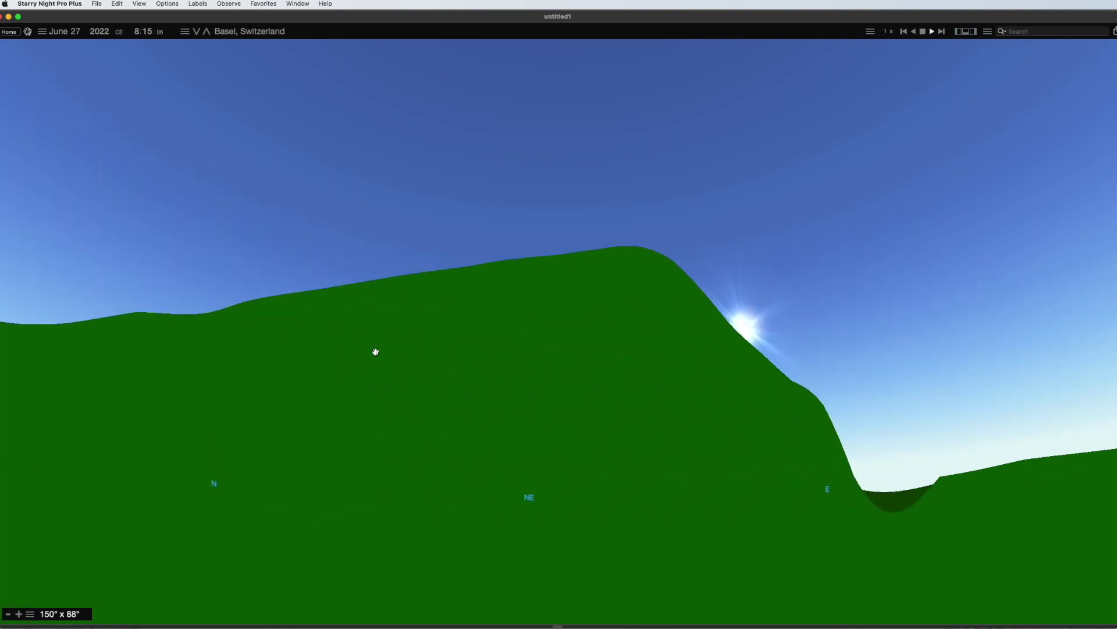
drag(374, 351, 588, 349)
drag(257, 344, 494, 345)
- Sweep the view back through south and east toward the sun, ending facing north-east
drag(252, 372, 599, 367)
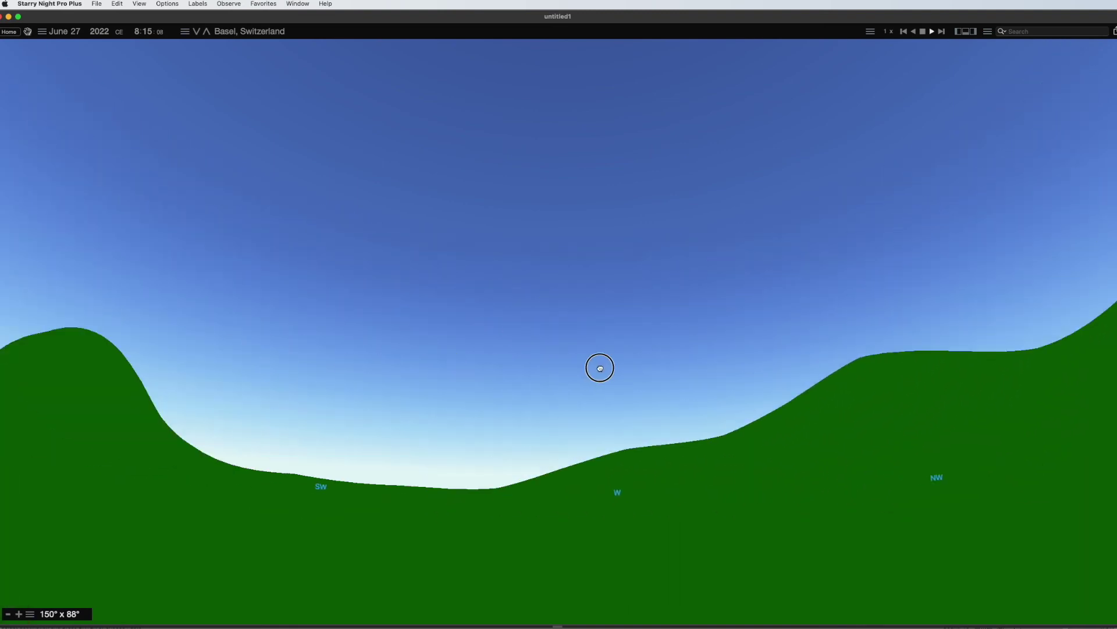
drag(286, 384, 566, 387)
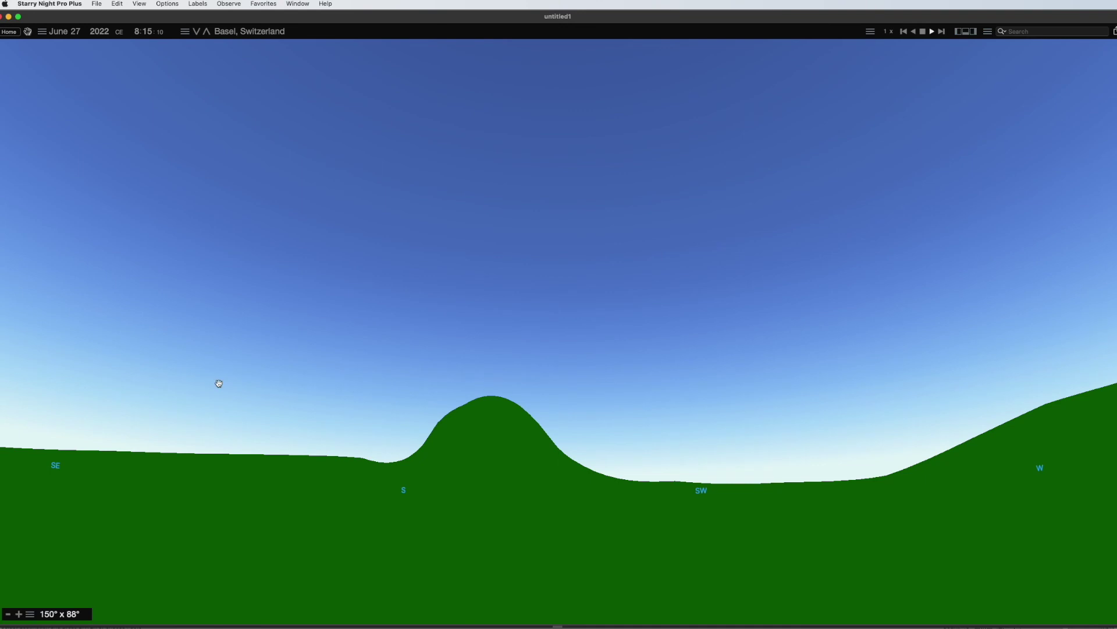
drag(217, 384, 702, 376)
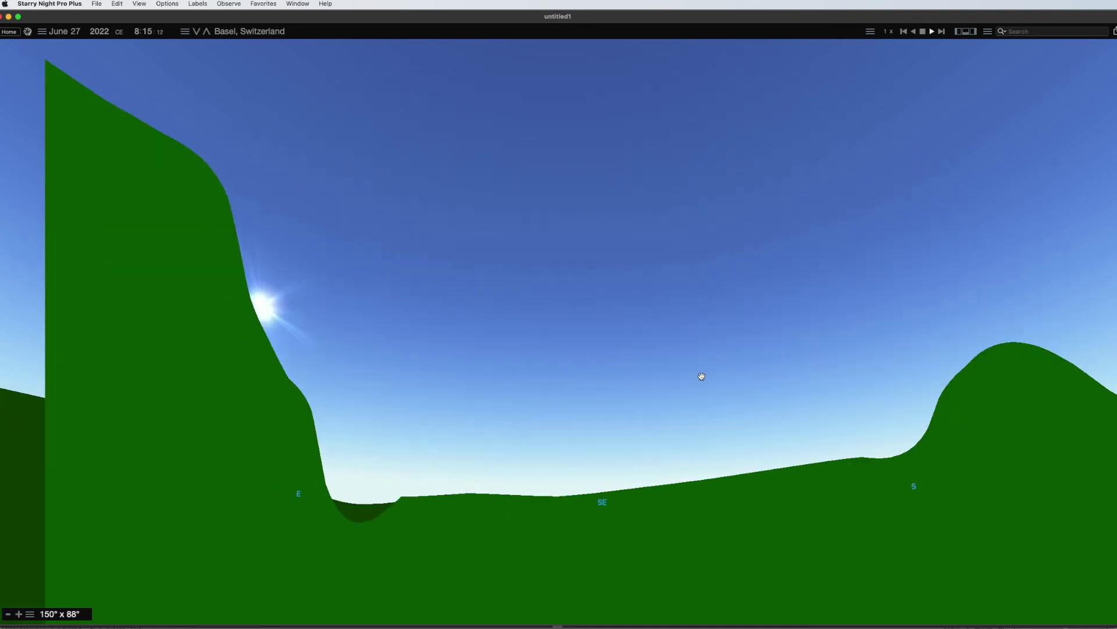
drag(282, 312, 589, 337)
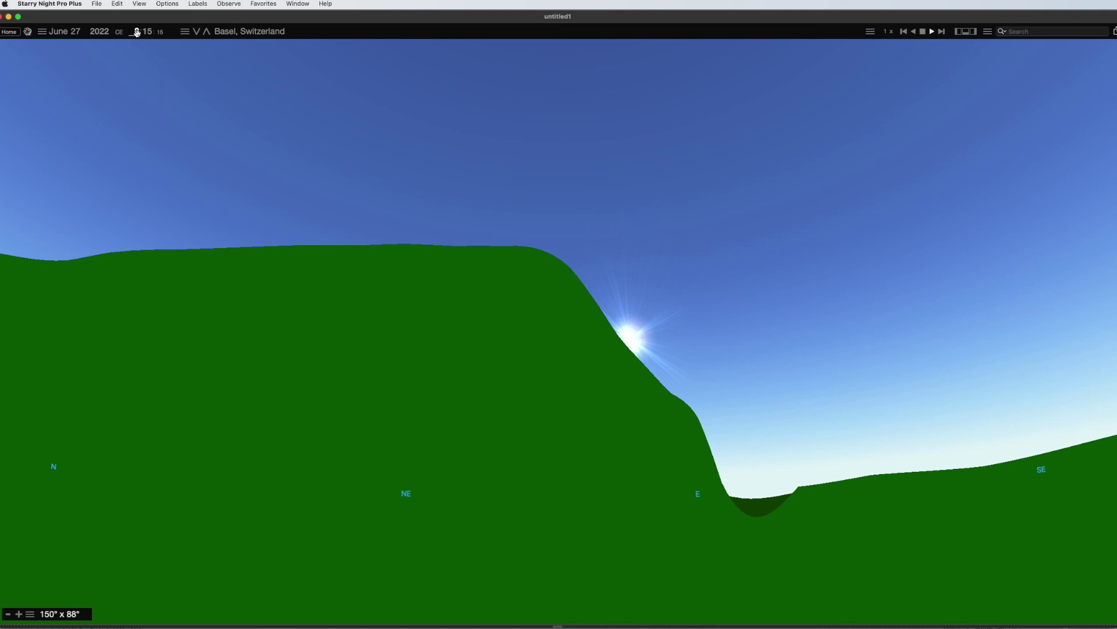
- Set the hour to 24 for night on June 28, then pan to the Chicago hills under the Milky Way
text(24)
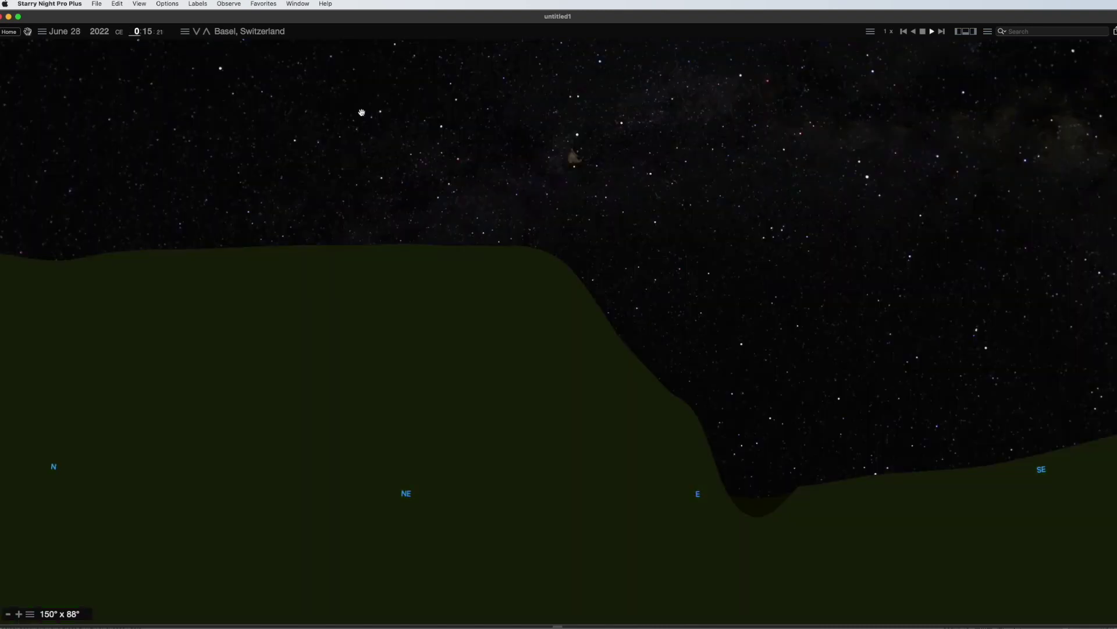
drag(476, 136, 521, 97)
drag(425, 261, 759, 307)
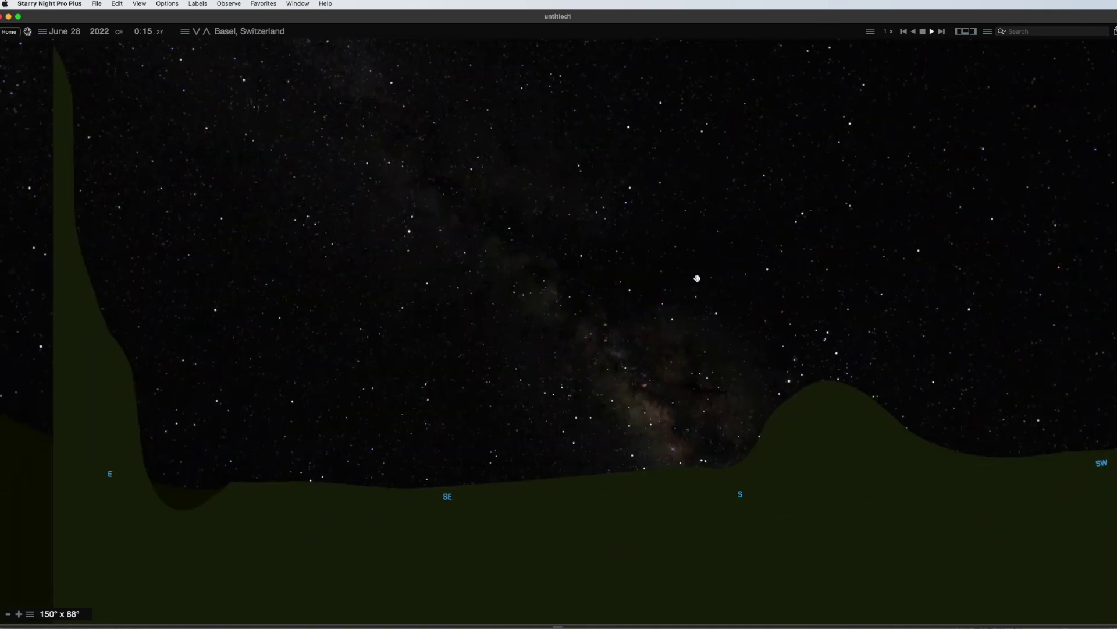